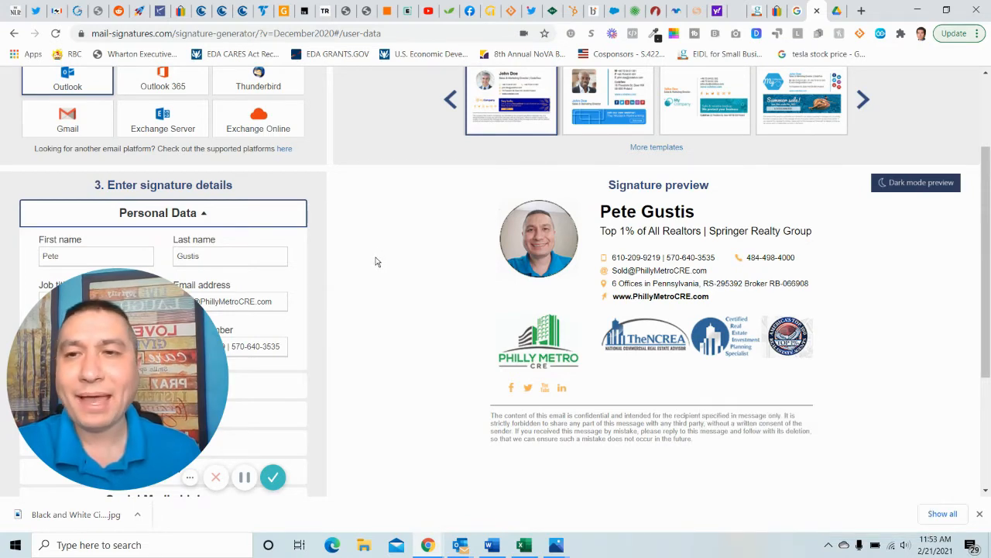
Review the email platform choices, signature templates and signature preview in the signature generator
scroll(400, 230, up, 2)
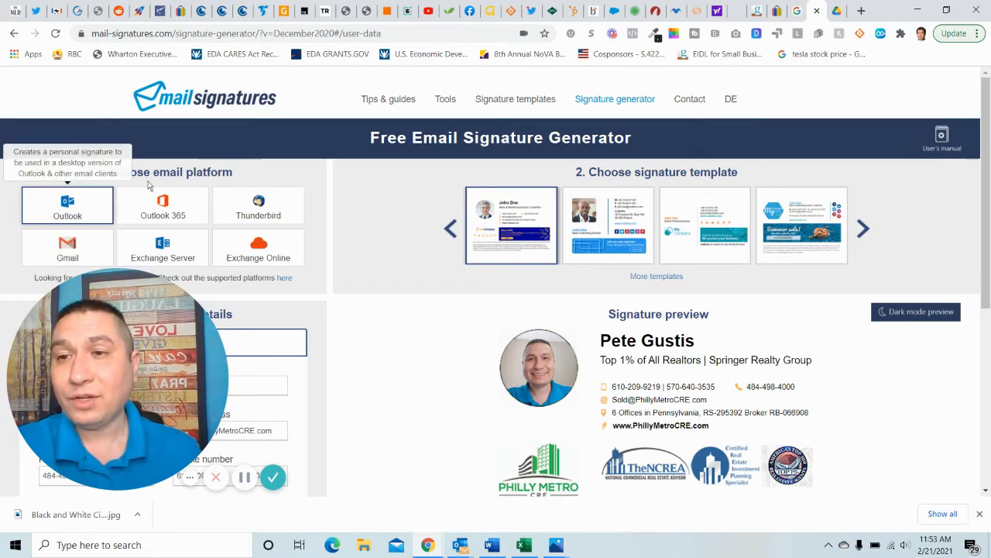
scroll(343, 267, down, 1)
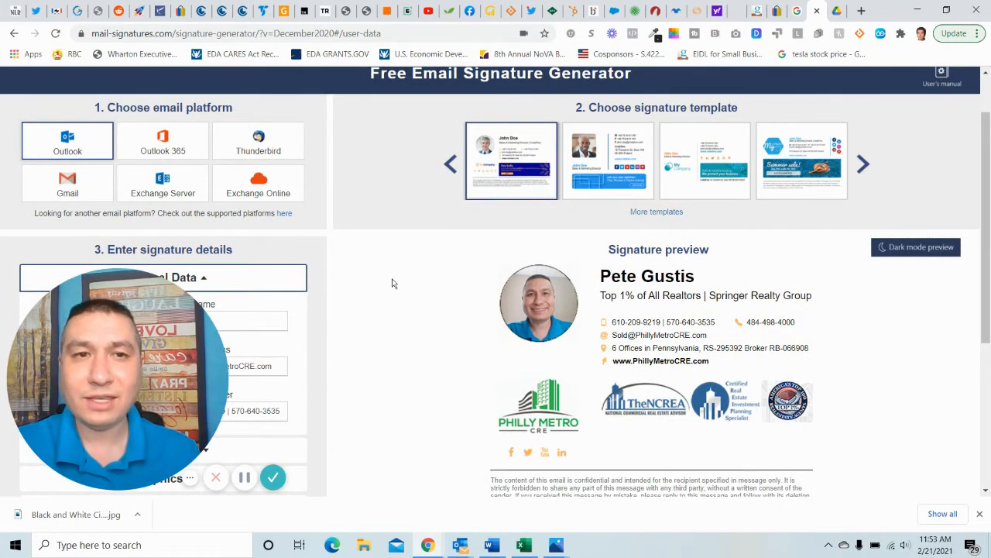
scroll(402, 284, up, 1)
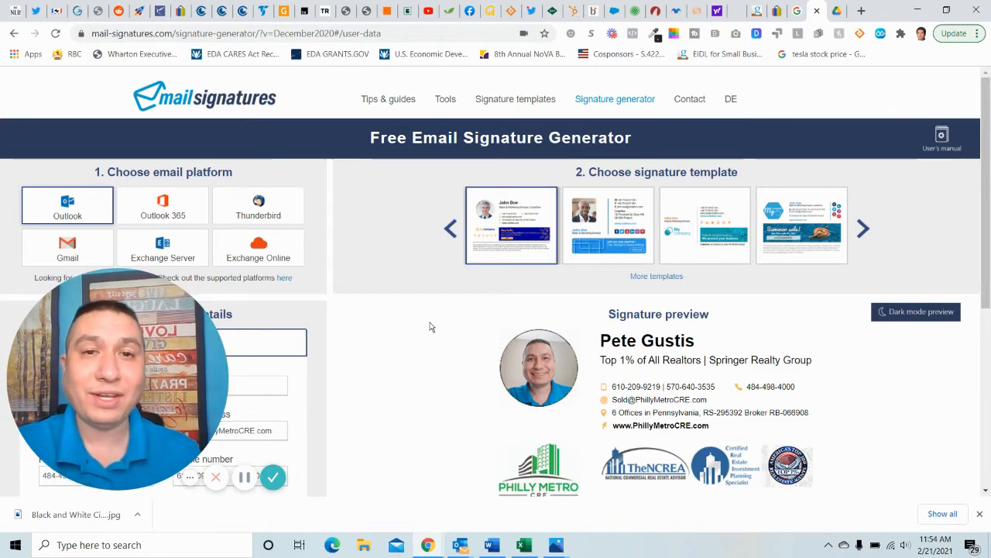
scroll(433, 327, down, 1)
scroll(433, 327, down, 1)
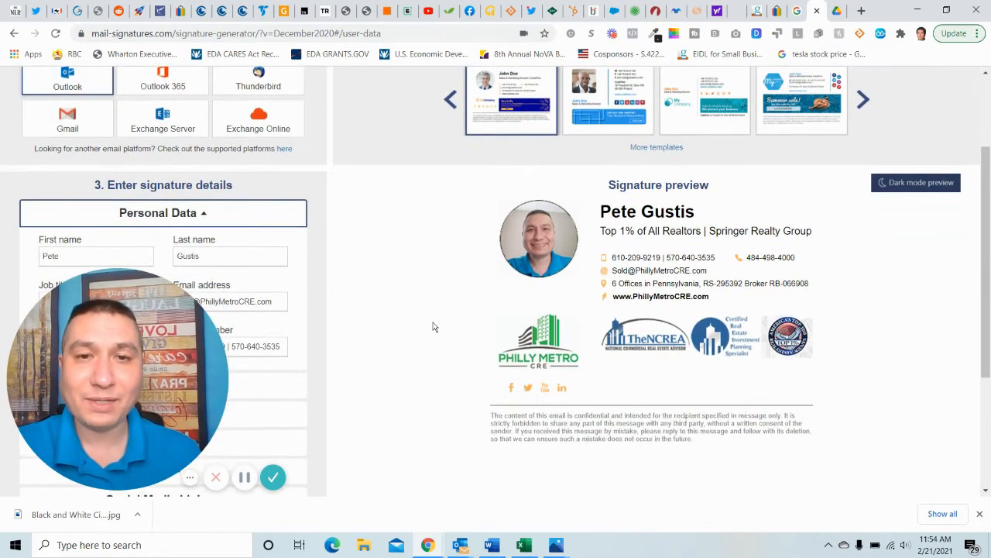
scroll(434, 321, down, 3)
scroll(432, 309, up, 2)
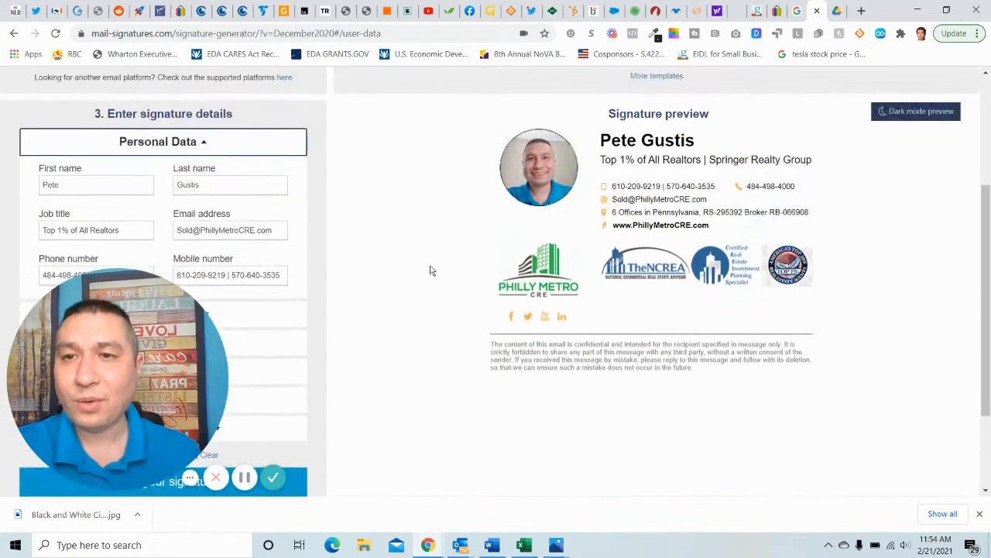
Review the Personal Data fields for name, job title, email and phone numbers against the signature preview
click(217, 144)
click(215, 142)
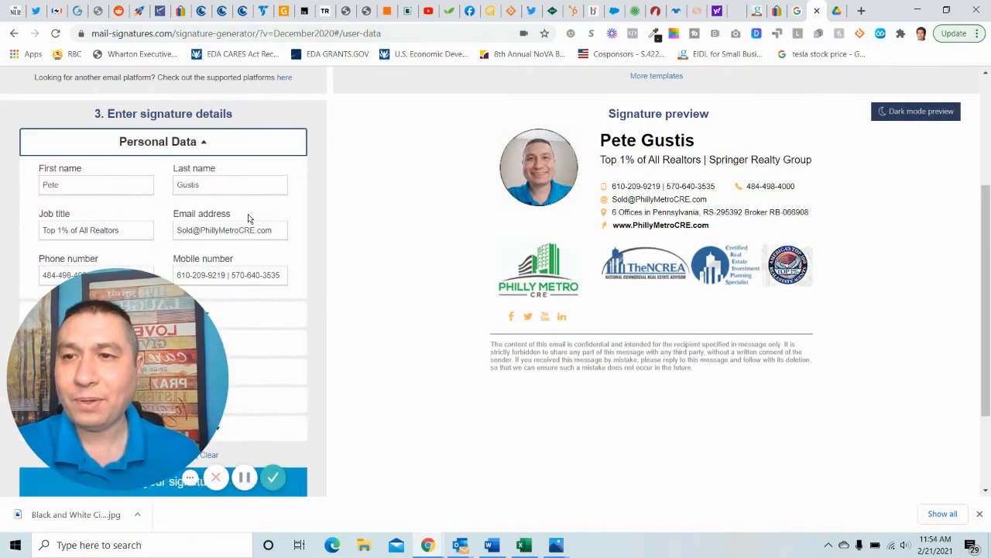
scroll(244, 257, down, 1)
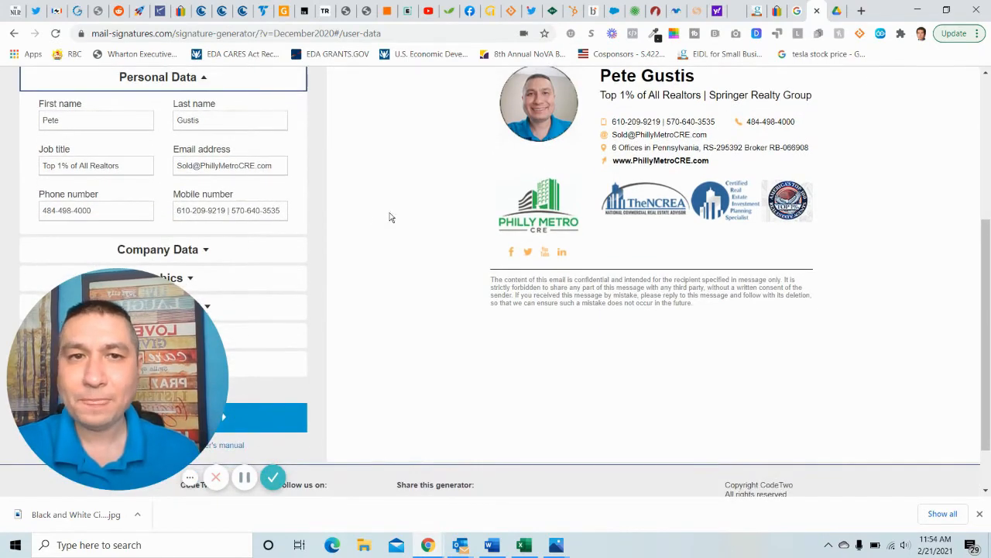
scroll(389, 217, up, 2)
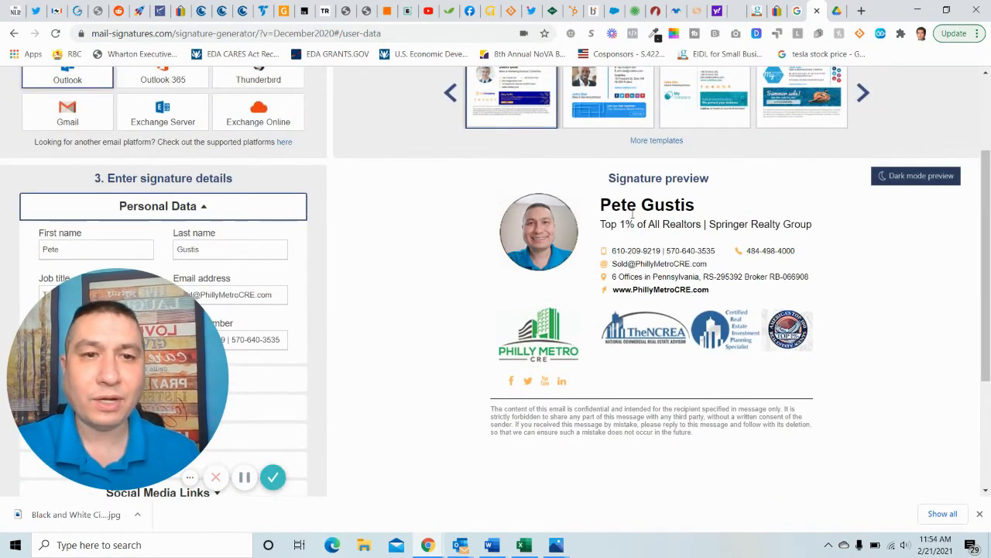
scroll(369, 248, down, 3)
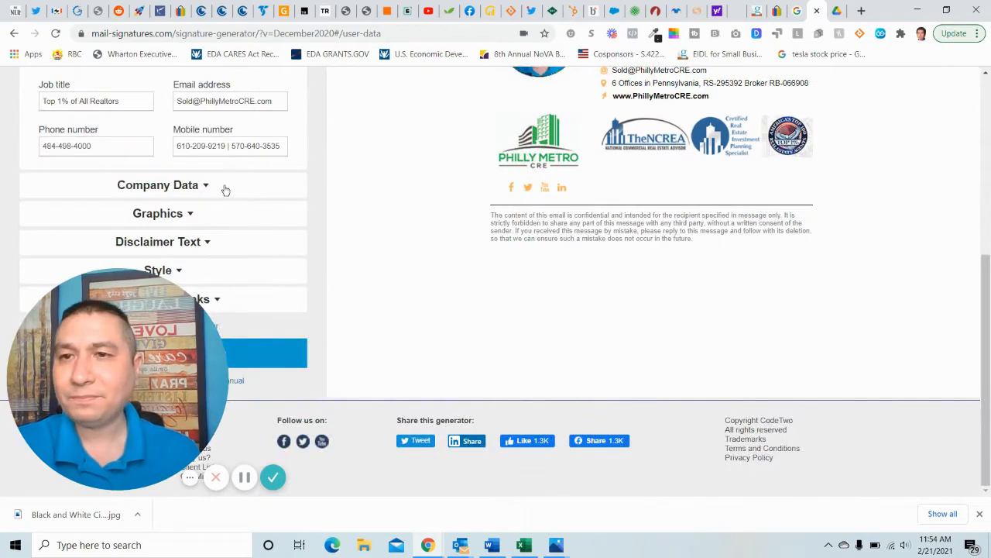
scroll(333, 206, up, 2)
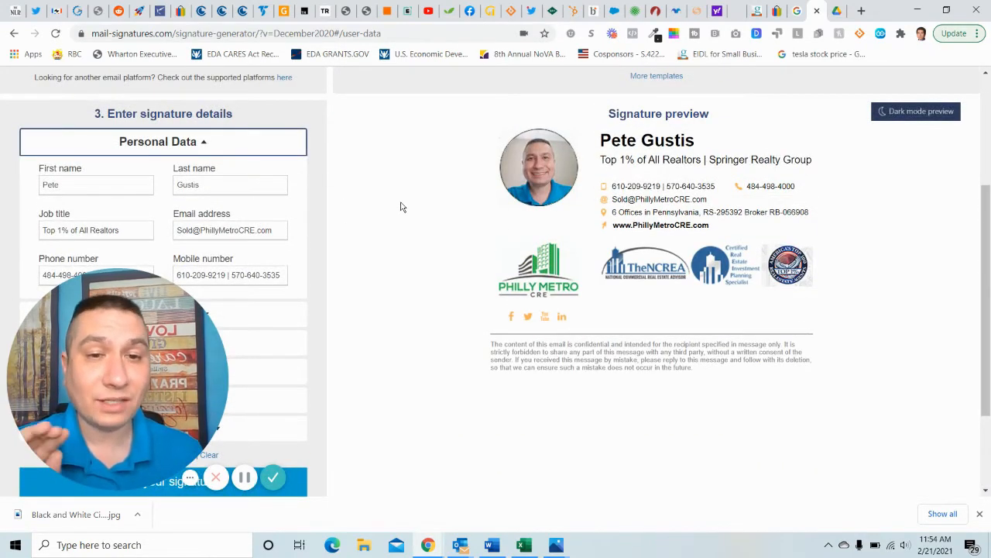
scroll(400, 207, down, 2)
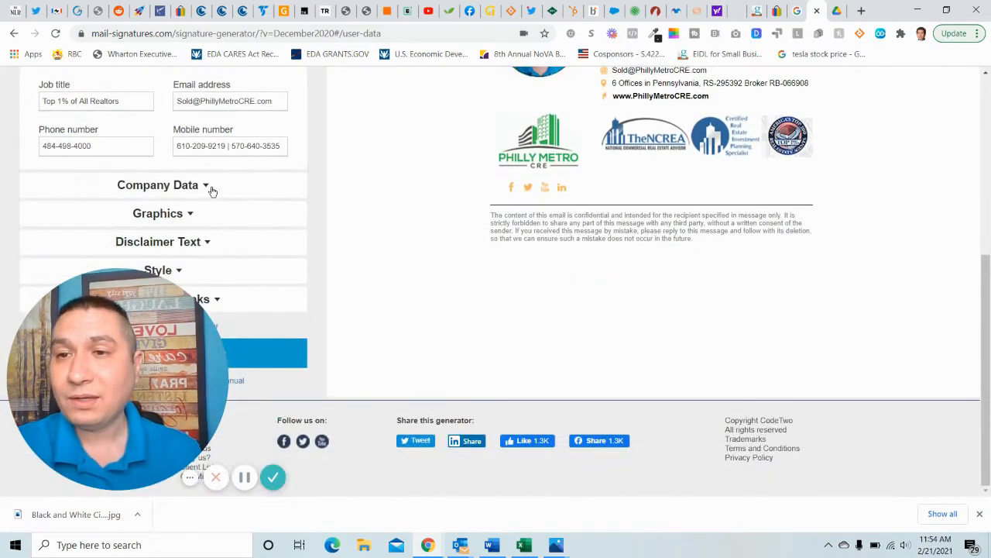
Open the Company Data section and review its company name, website and address fields
click(210, 187)
scroll(193, 201, up, 1)
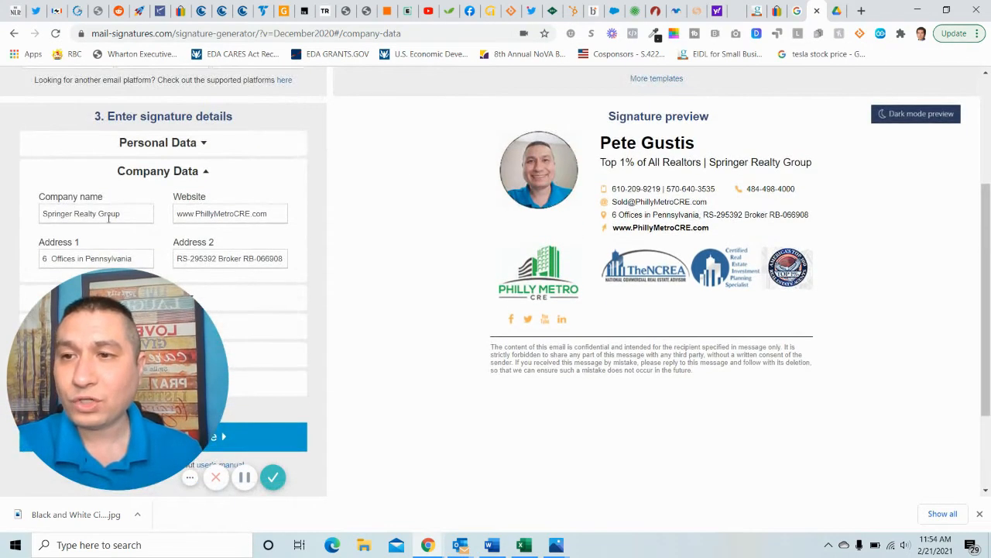
scroll(358, 239, down, 1)
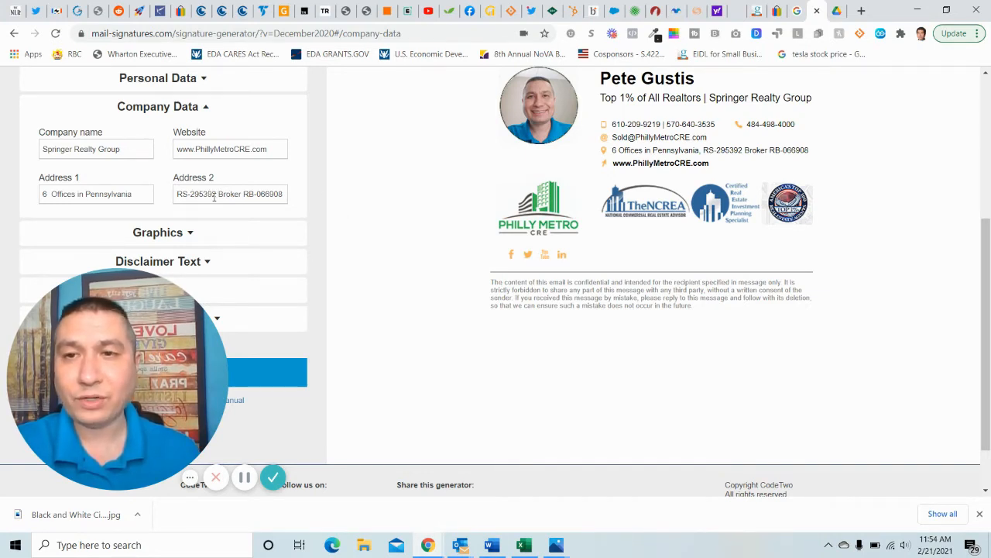
Open the Graphics section and examine the photo, logo and banner URLs, their required image sizes and link targets against the signature preview
click(186, 236)
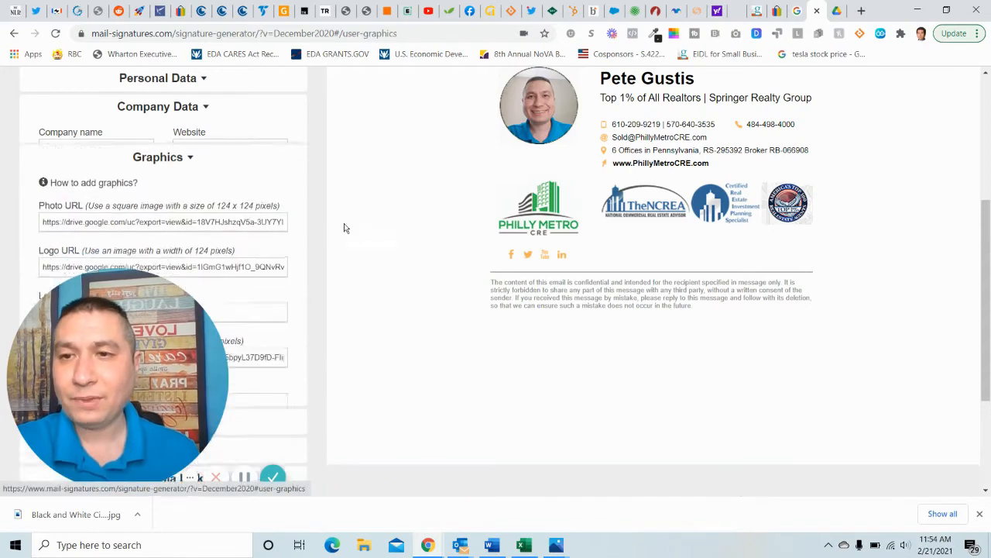
scroll(364, 224, down, 2)
scroll(372, 222, up, 1)
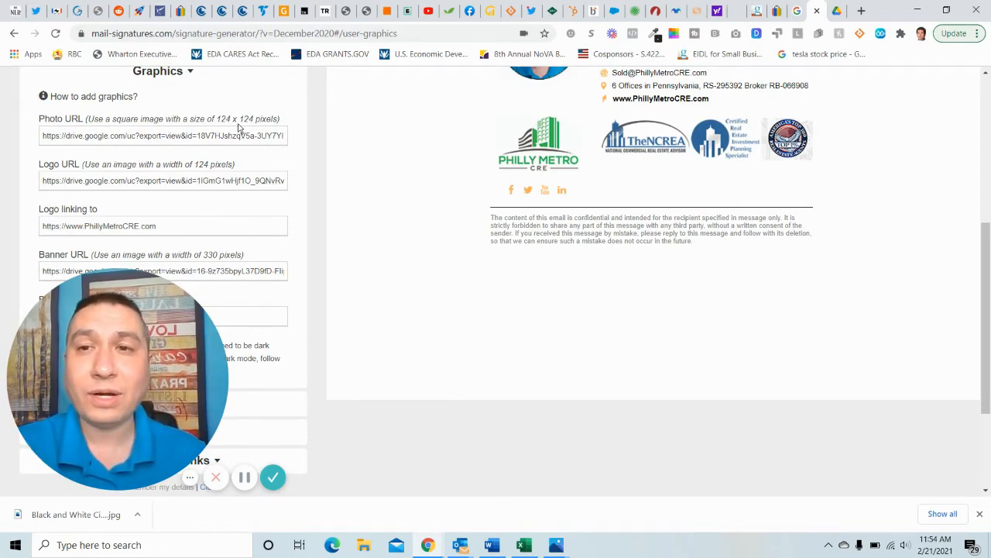
scroll(426, 155, up, 3)
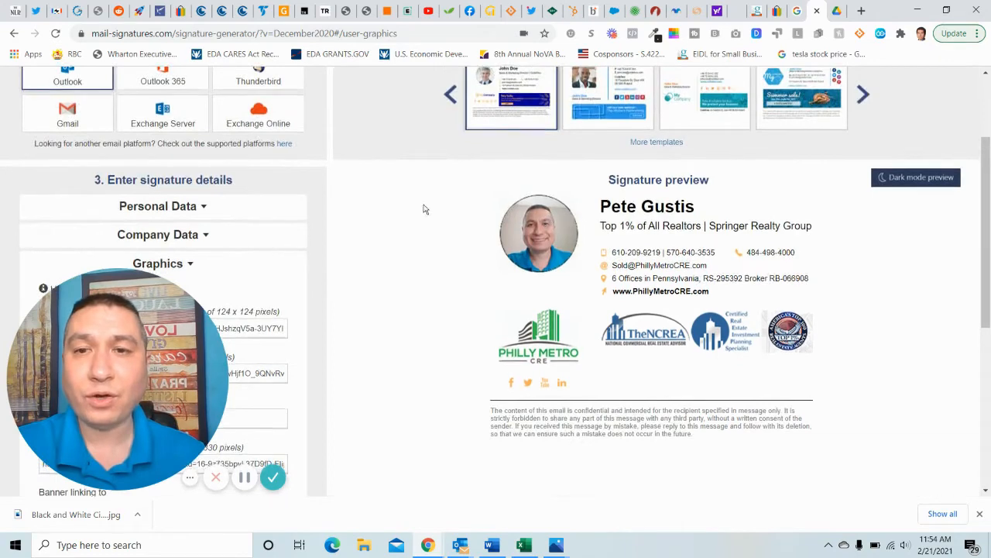
scroll(425, 209, down, 2)
scroll(225, 222, down, 1)
scroll(410, 157, up, 2)
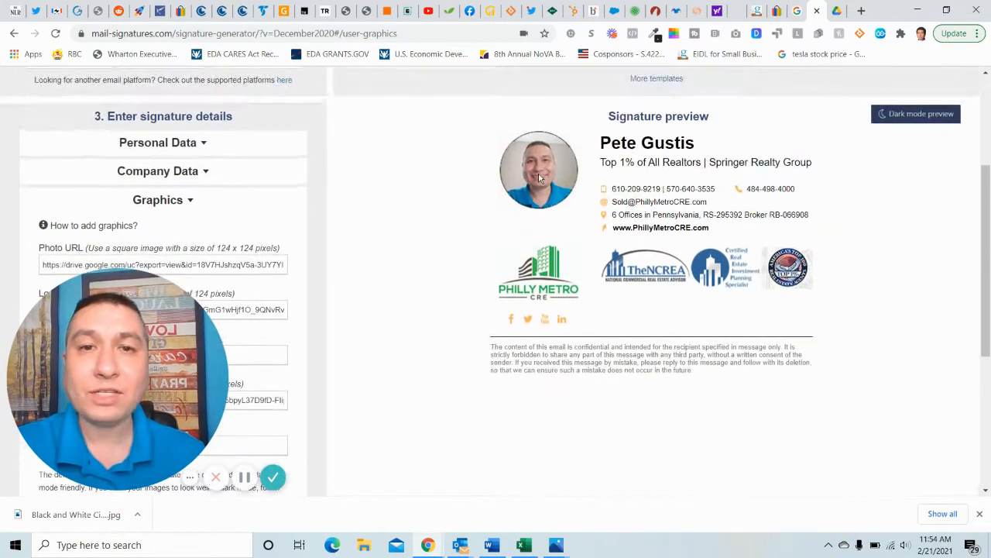
scroll(391, 203, down, 3)
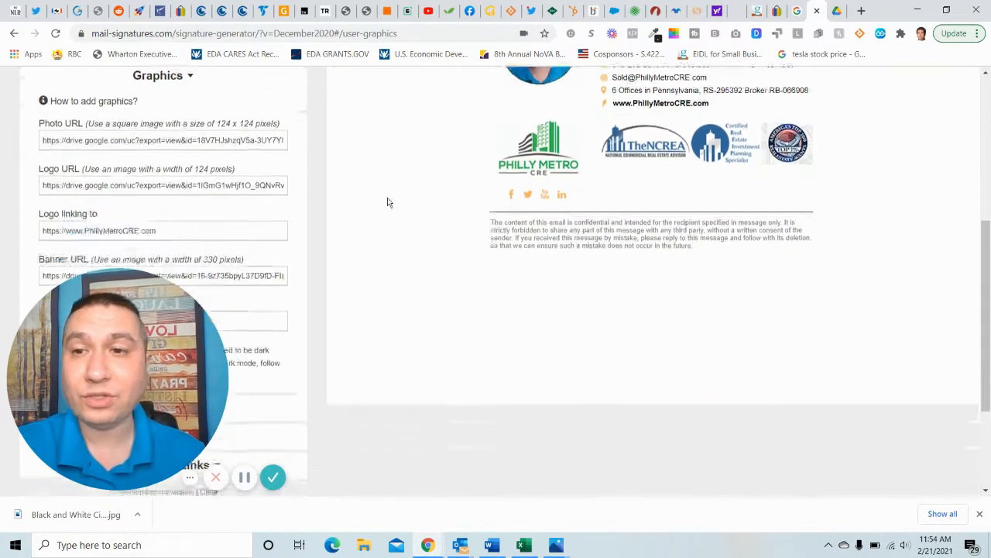
scroll(410, 162, up, 1)
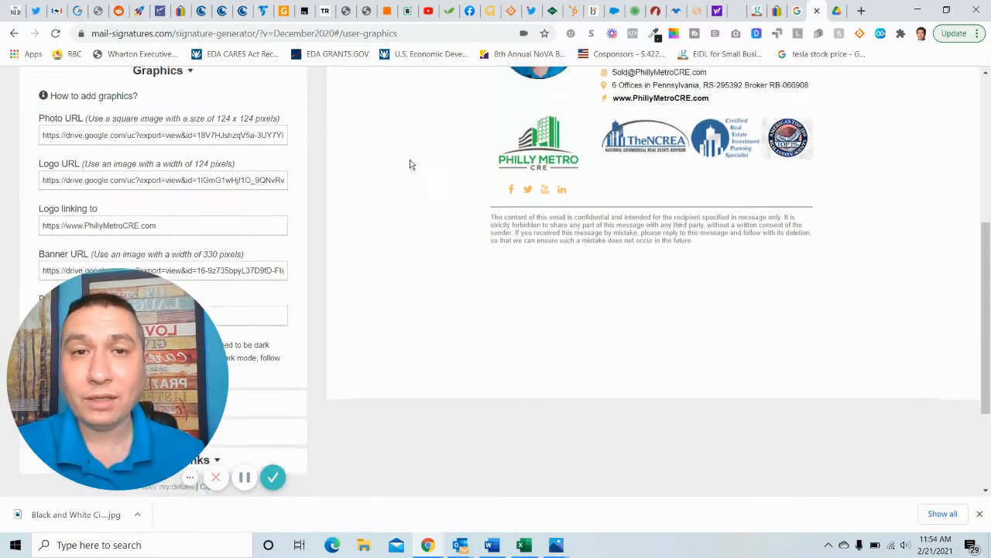
scroll(368, 192, down, 1)
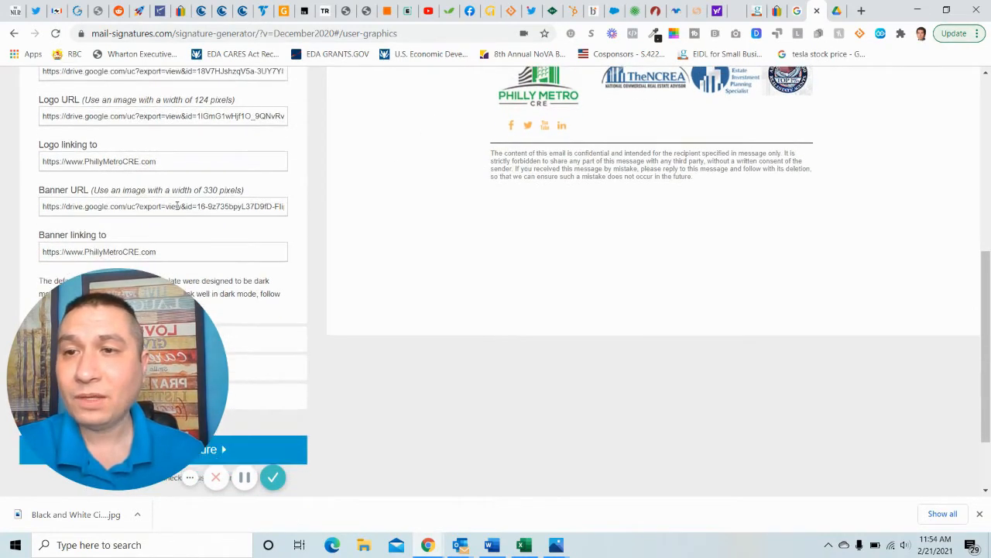
scroll(372, 218, up, 2)
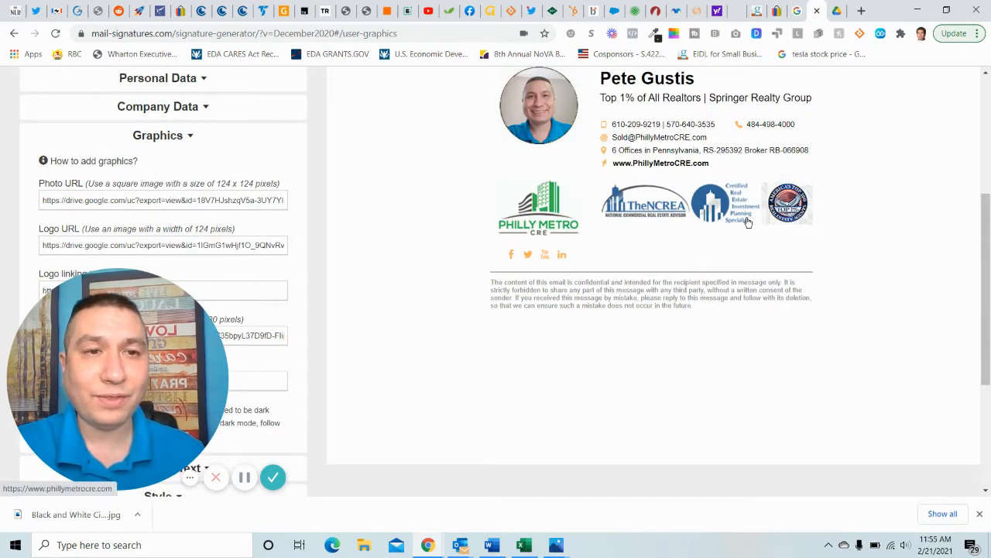
scroll(379, 218, down, 1)
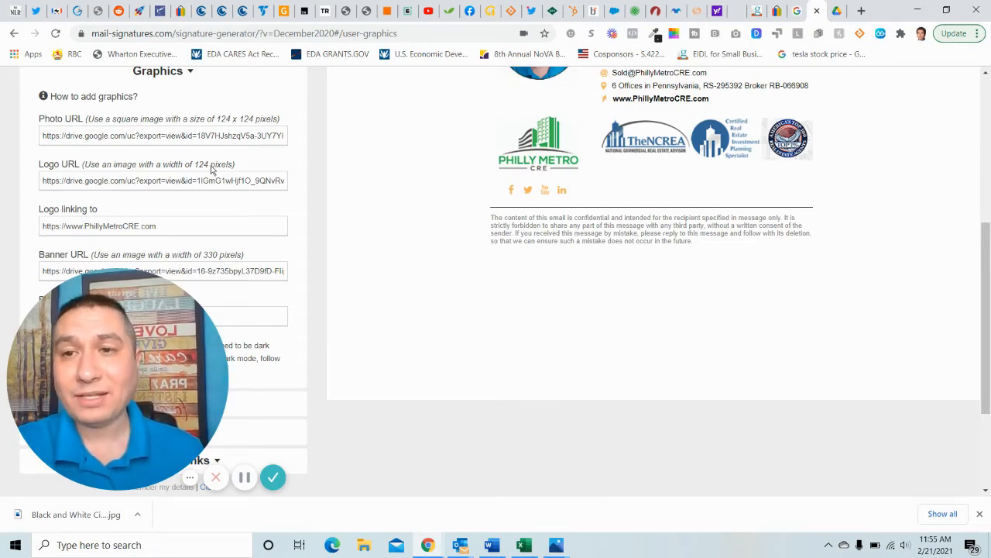
scroll(250, 201, down, 2)
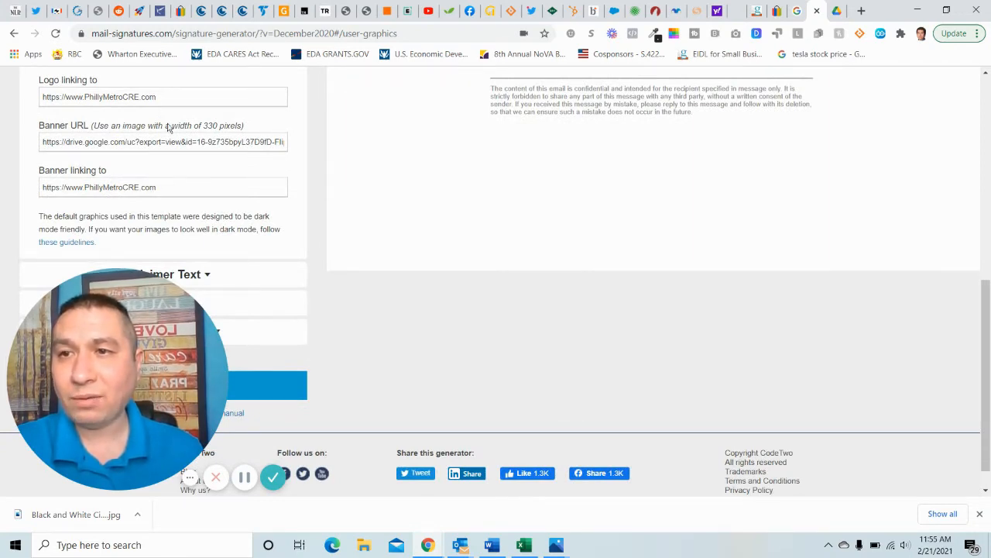
scroll(361, 222, up, 3)
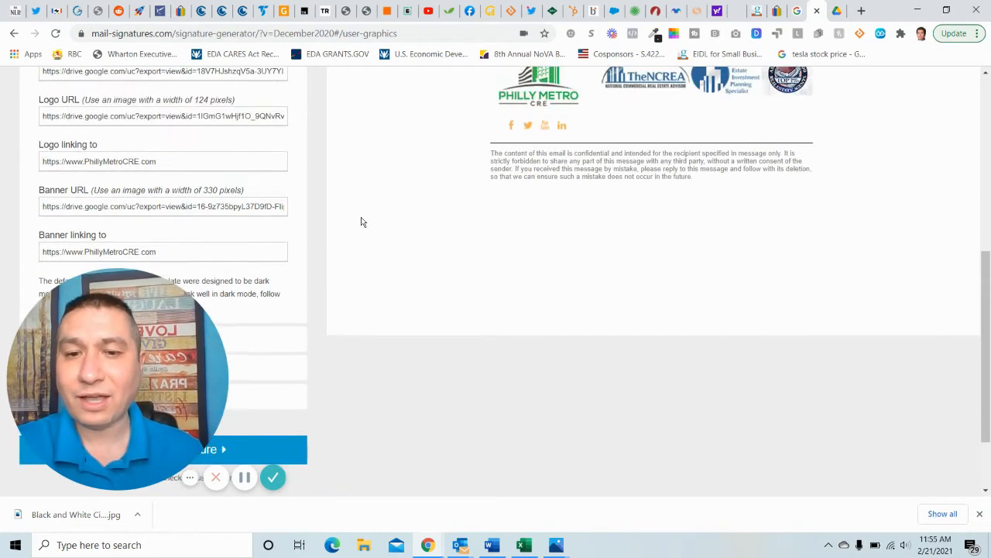
Switch to the Word document of Google Drive email signatures and examine the direct-link format and the logo, profile photo and banner links
click(491, 546)
scroll(500, 413, up, 5)
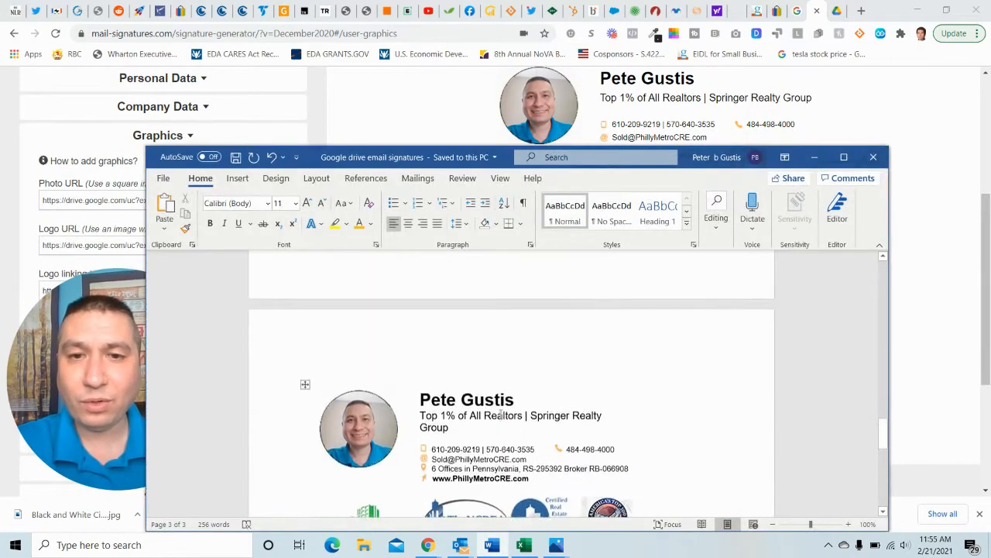
drag(887, 421, 886, 393)
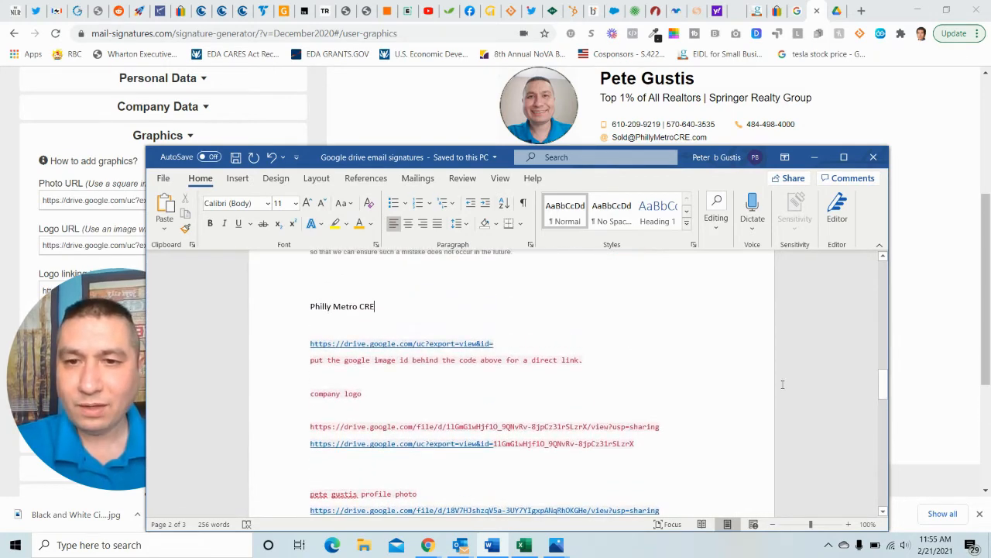
scroll(778, 383, down, 1)
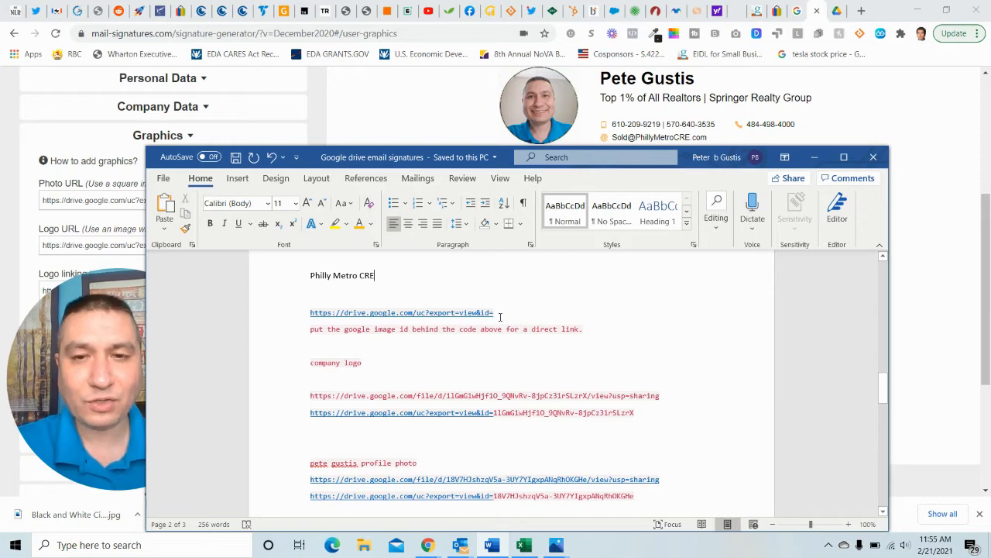
scroll(499, 317, down, 2)
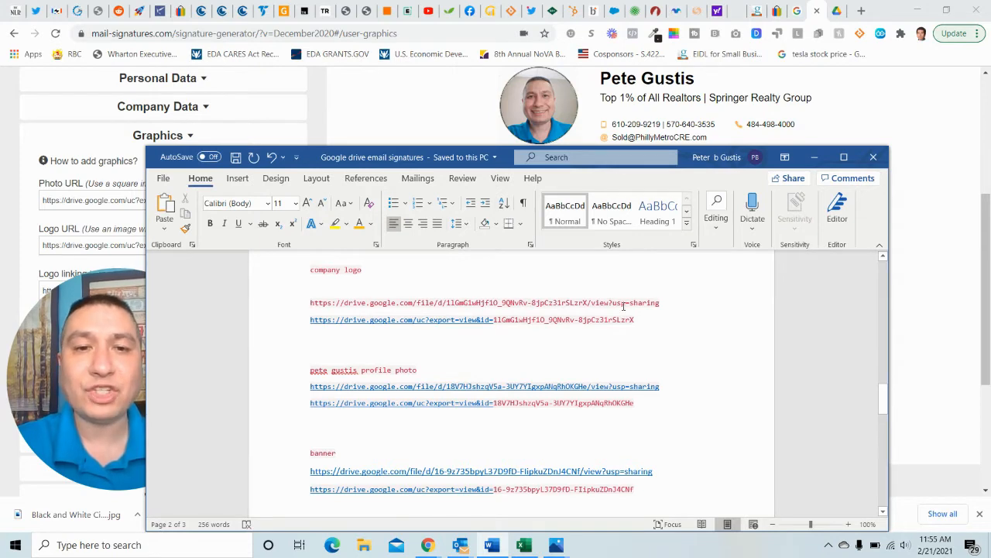
Switch to the signatures folder in Google Drive and open the link-sharing settings of Philly Metro CRE Green Small.jpg
click(836, 12)
click(836, 12)
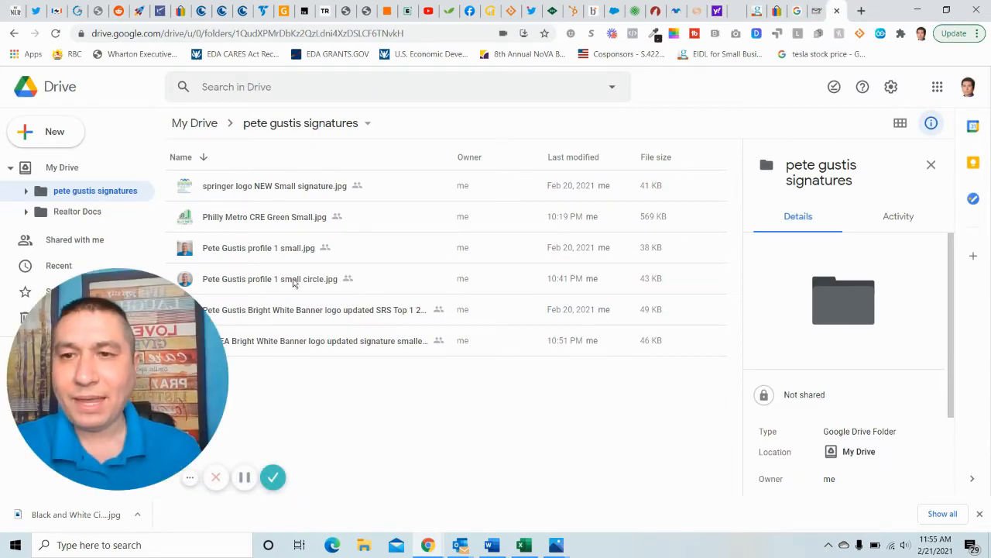
click(288, 217)
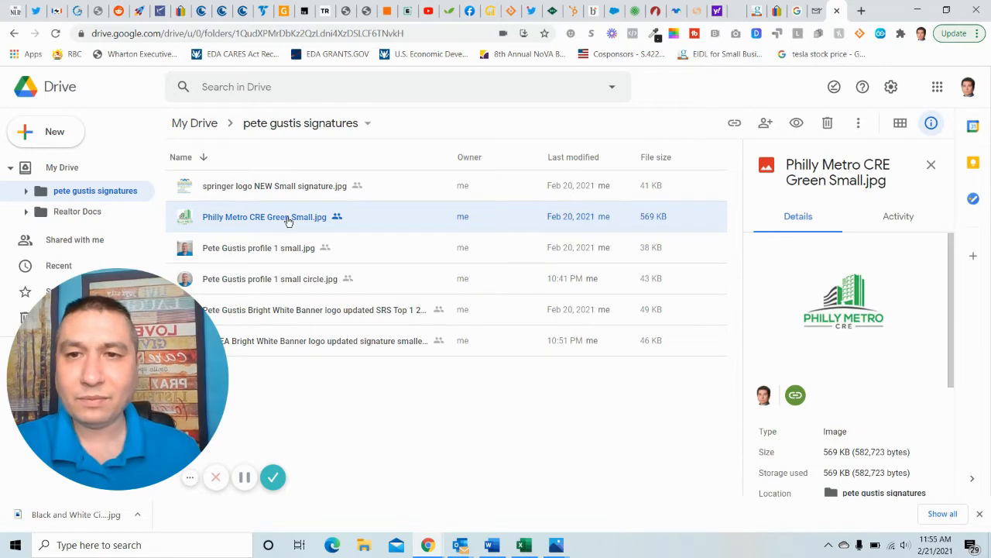
right_click(287, 220)
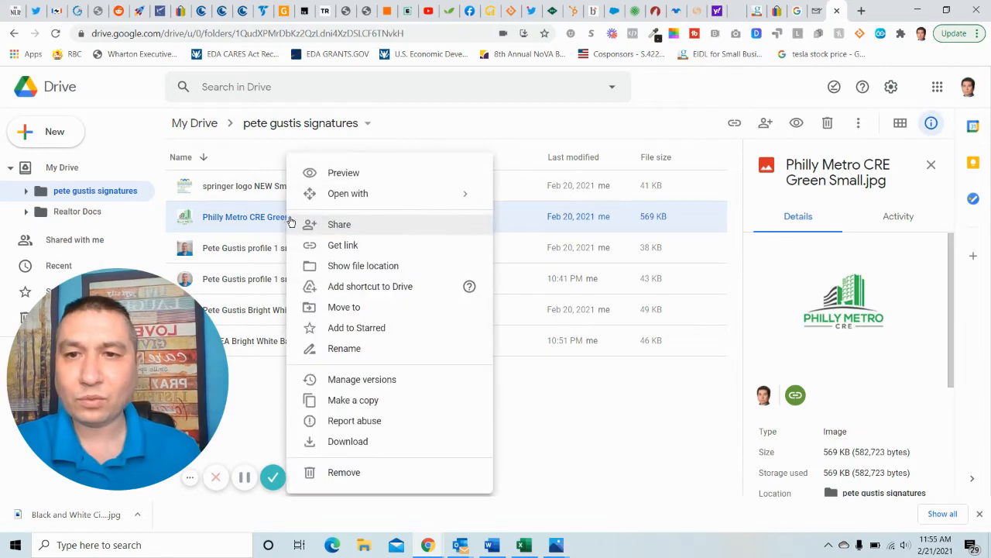
click(343, 246)
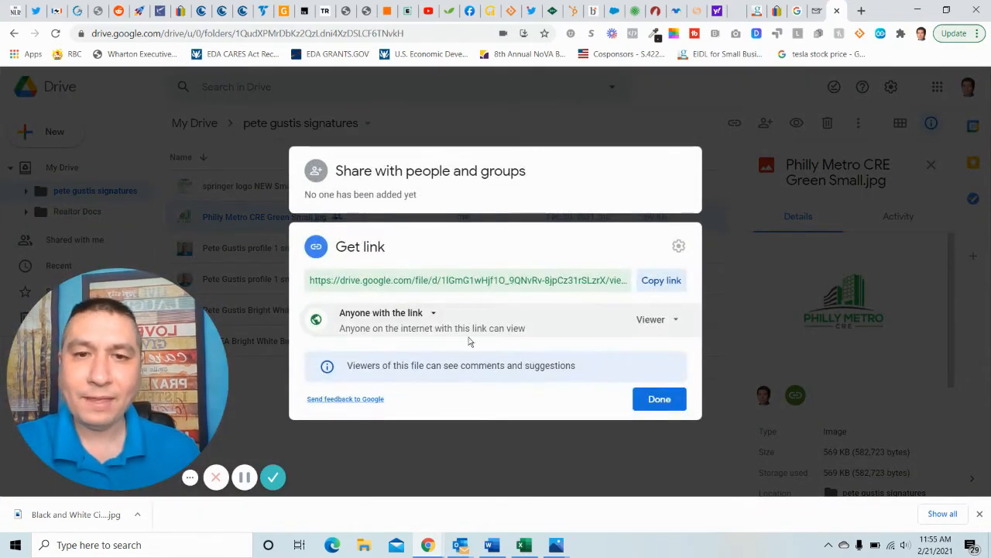
Check that the logo file's link access is Anyone with the link, and copy the sharing link
click(435, 314)
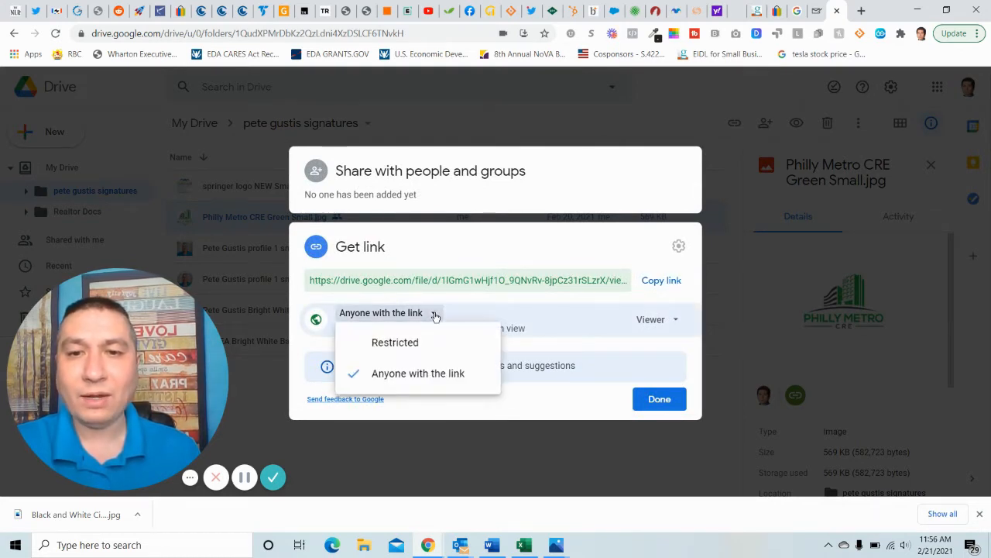
click(527, 304)
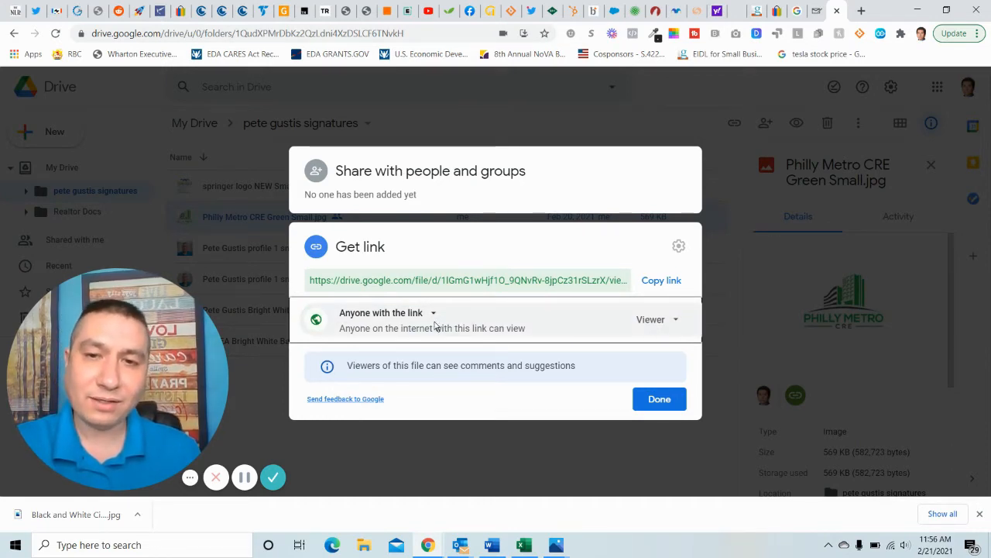
click(650, 284)
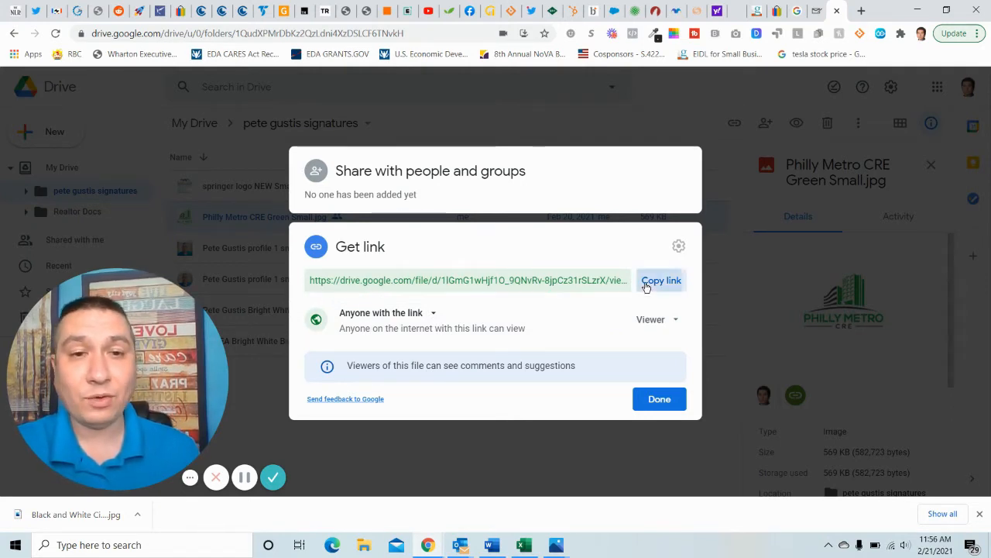
Close the sharing settings, switch to the Word document, and compare the company logo's sharing link with its direct link
click(657, 400)
click(492, 545)
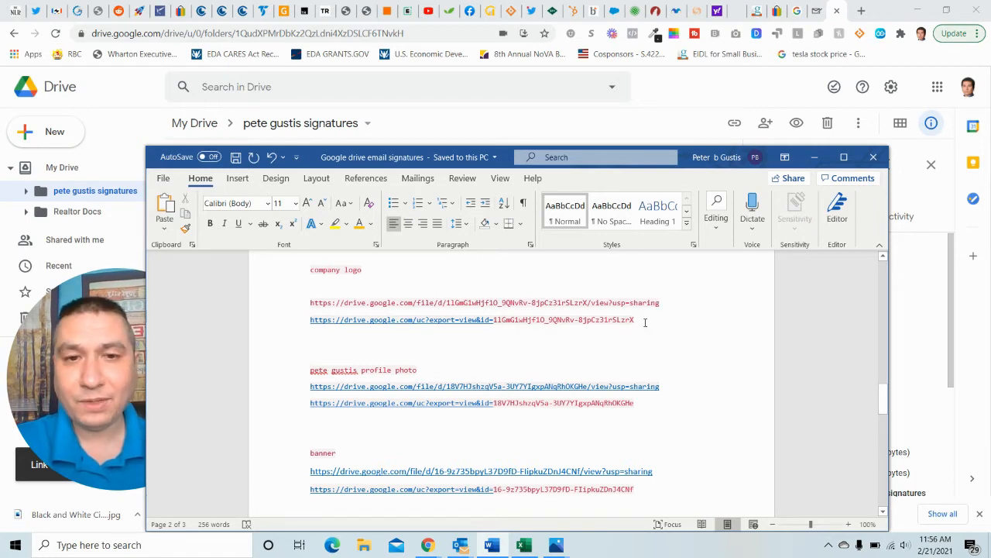
scroll(379, 316, up, 2)
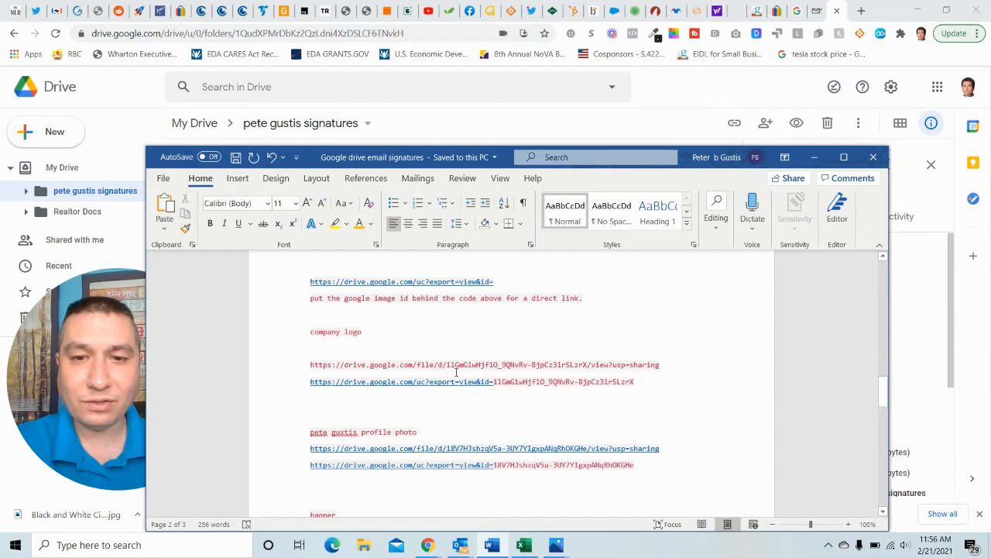
click(806, 156)
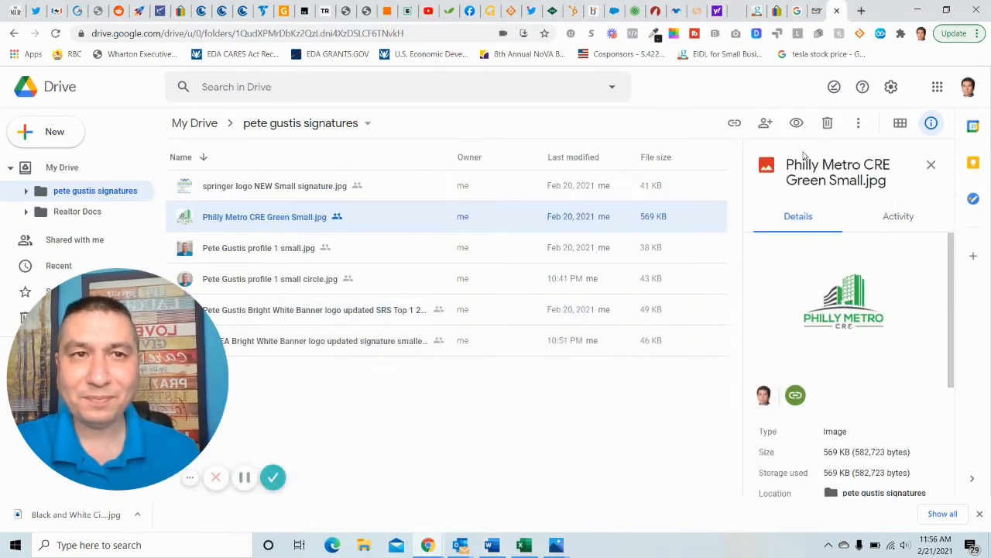
Return to the signature generator in the browser and review the Graphics section and the Disclaimer Text section
click(817, 11)
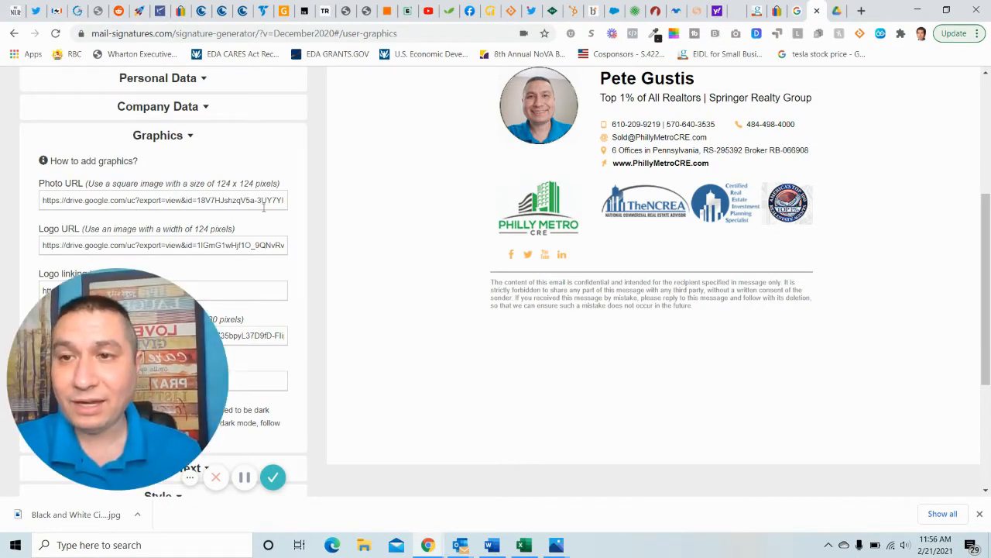
scroll(299, 232, up, 1)
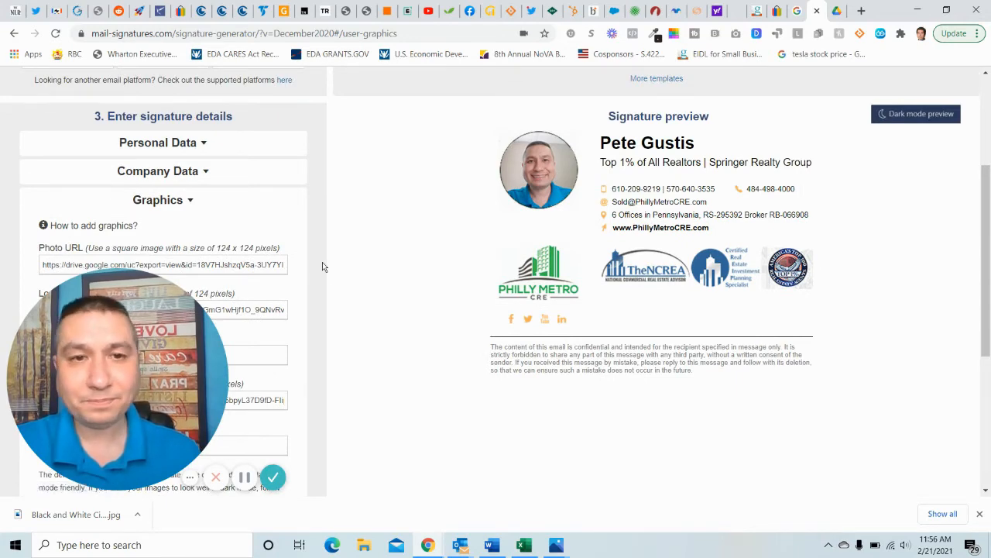
scroll(322, 261, down, 4)
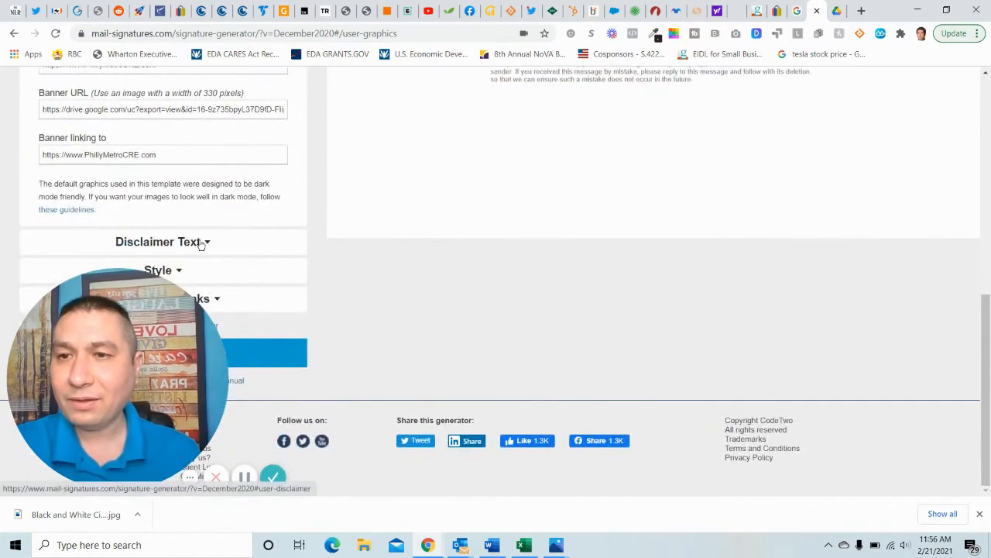
click(202, 240)
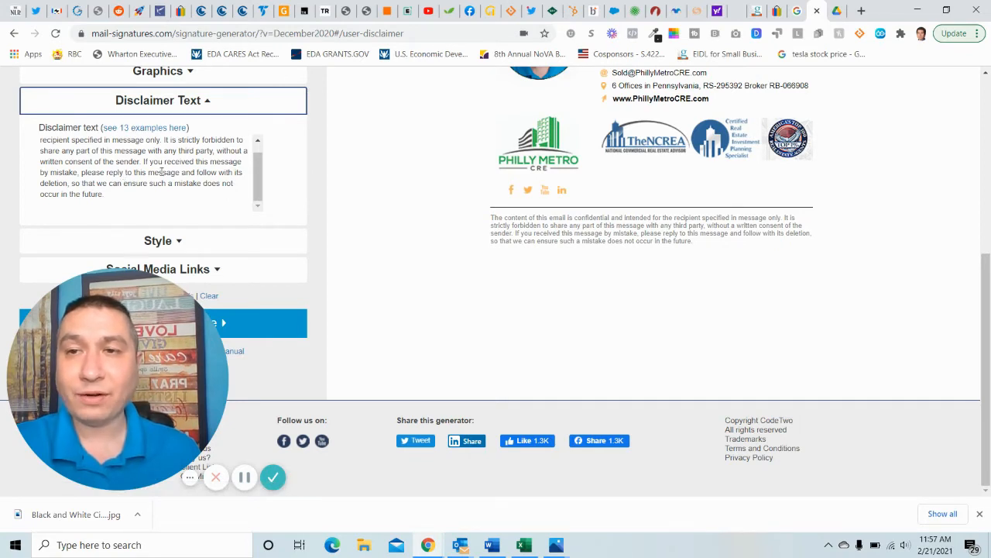
click(212, 104)
Open the Style section and examine the font colors and font style against the signature preview, then collapse it
click(184, 132)
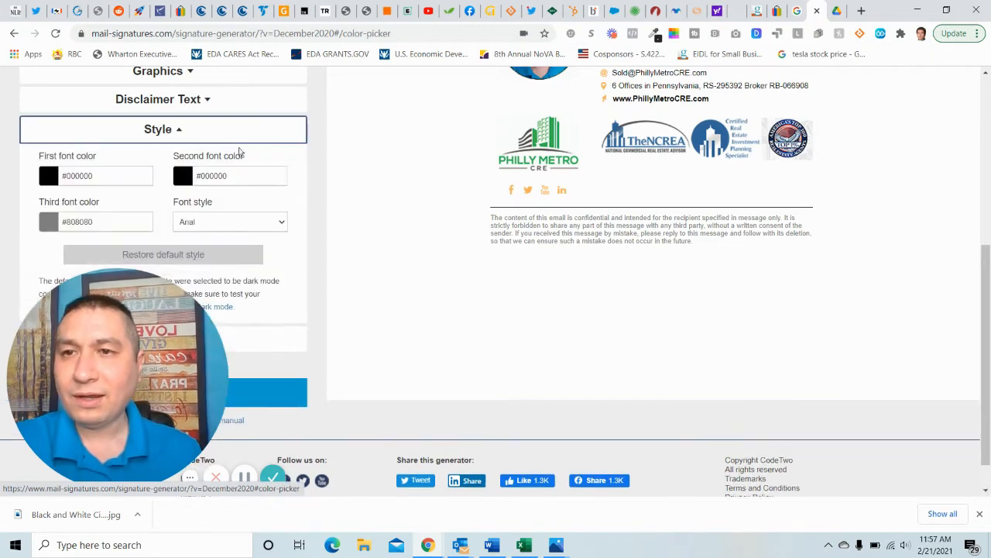
scroll(291, 175, down, 1)
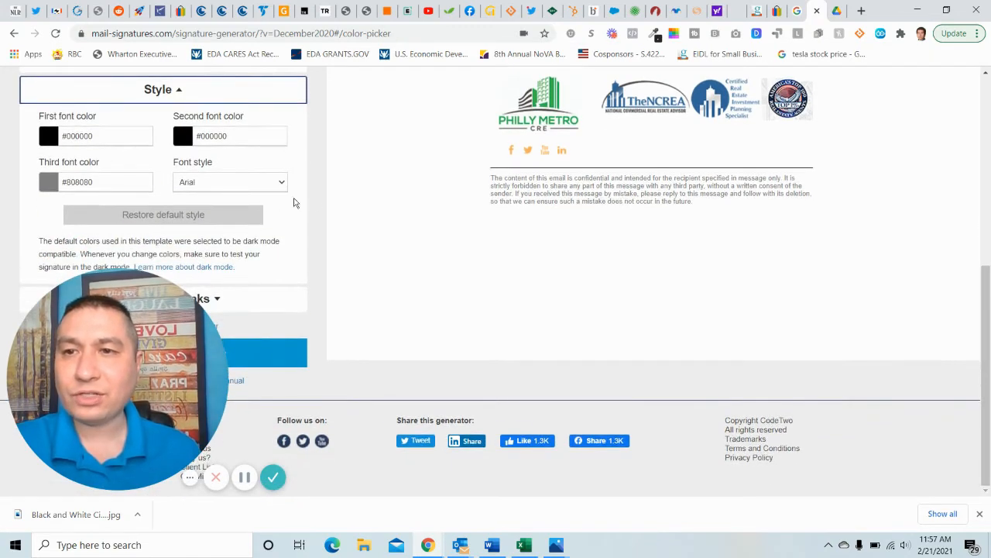
scroll(354, 213, up, 1)
scroll(355, 213, up, 2)
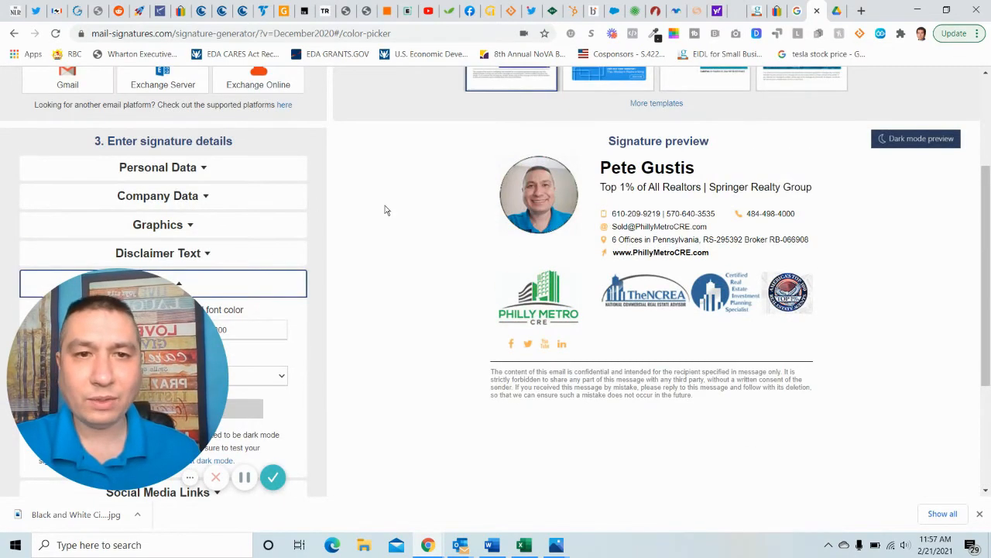
scroll(345, 220, down, 3)
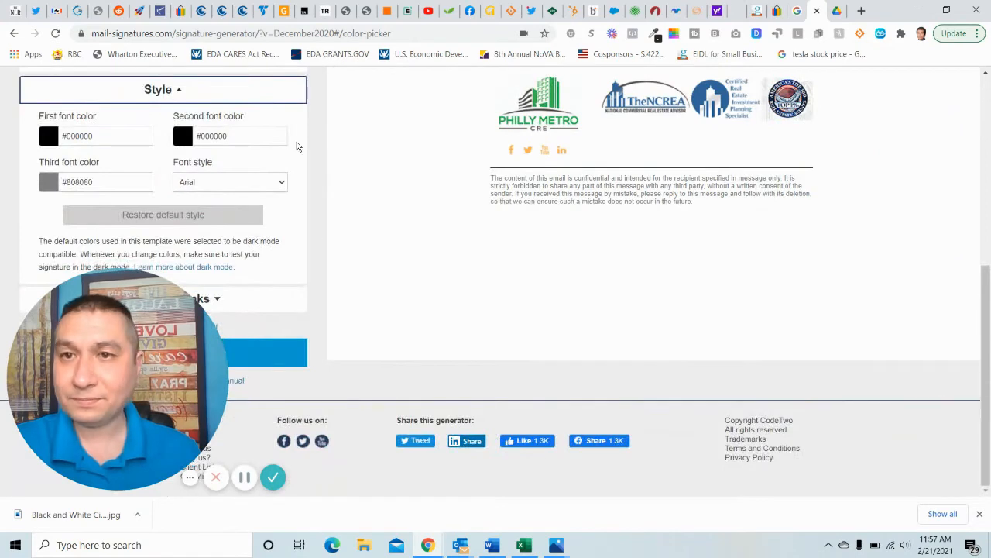
click(184, 89)
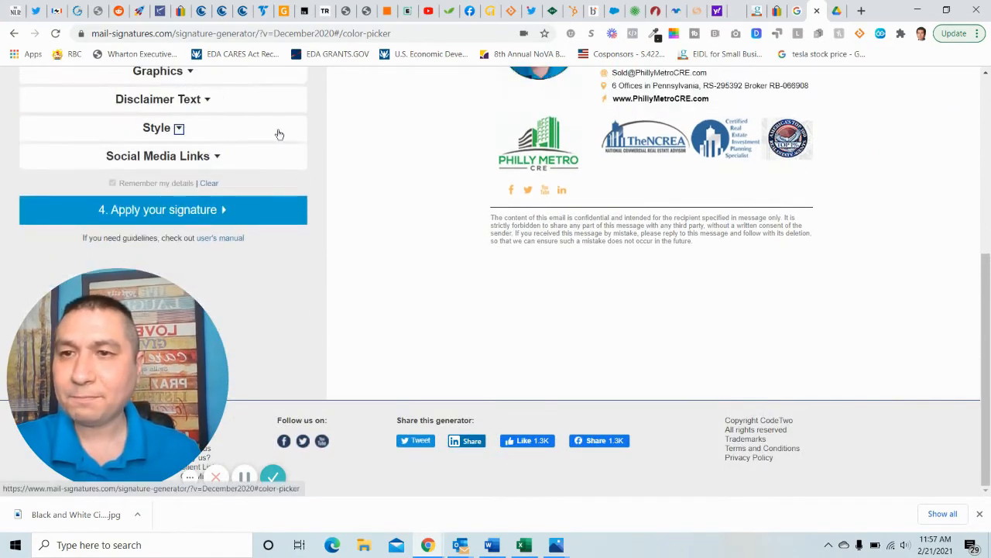
Open the Social Media Links section and review the Twitter, Facebook, LinkedIn, YouTube, Instagram and Pinterest URL entries
click(215, 159)
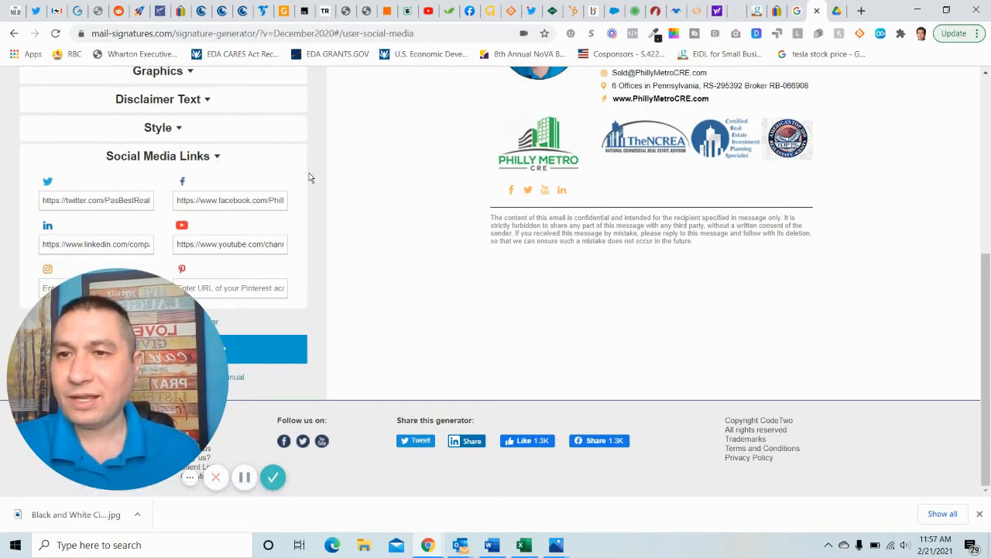
drag(107, 296, 467, 376)
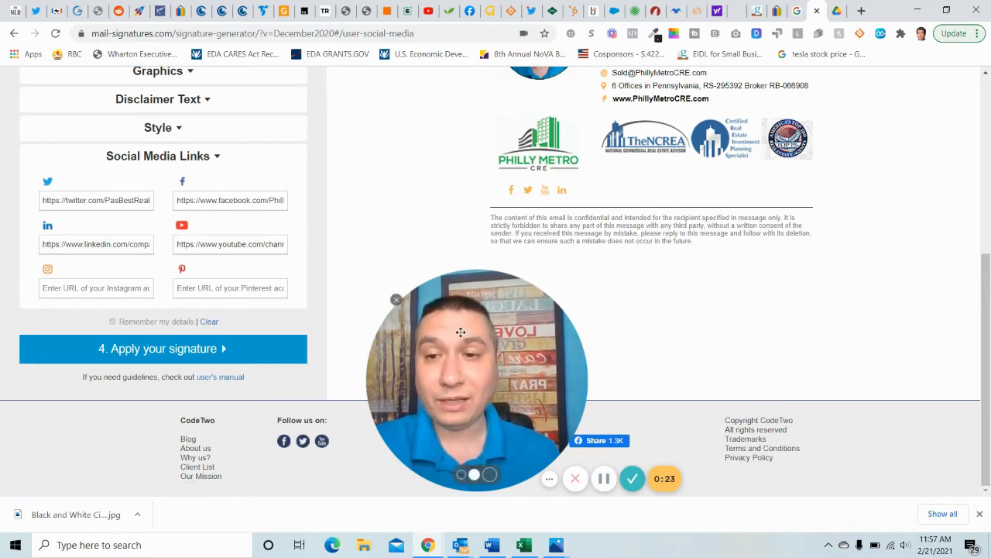
drag(460, 328, 133, 131)
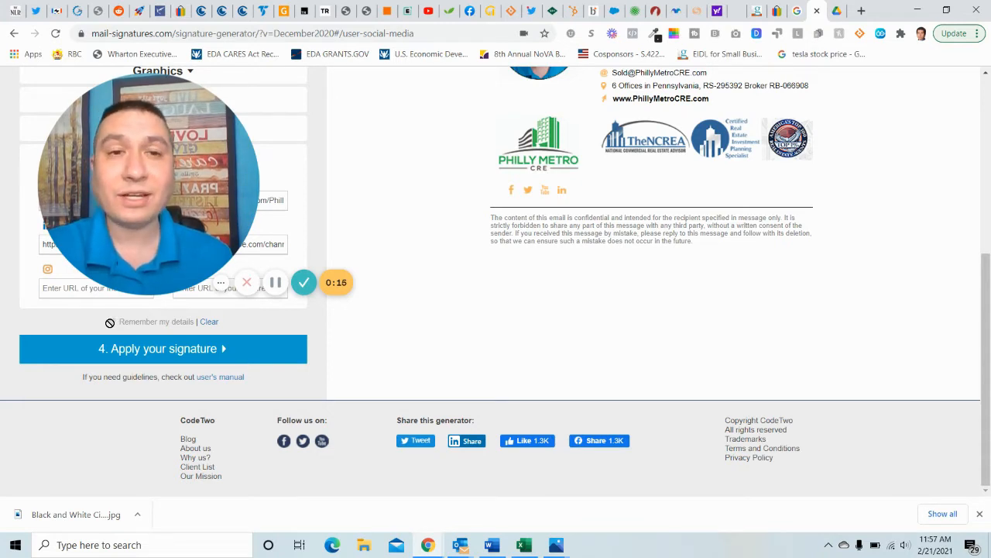
Apply the signature for Outlook and copy it to the clipboard
click(170, 355)
mouse_move(167, 195)
mouse_down()
mouse_move(135, 296)
mouse_move(135, 397)
mouse_up()
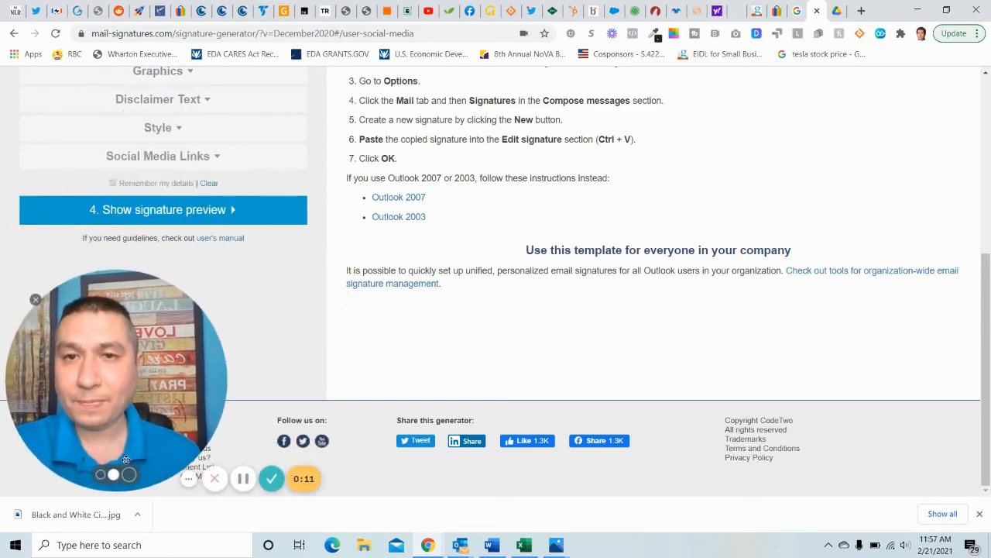
scroll(387, 278, up, 3)
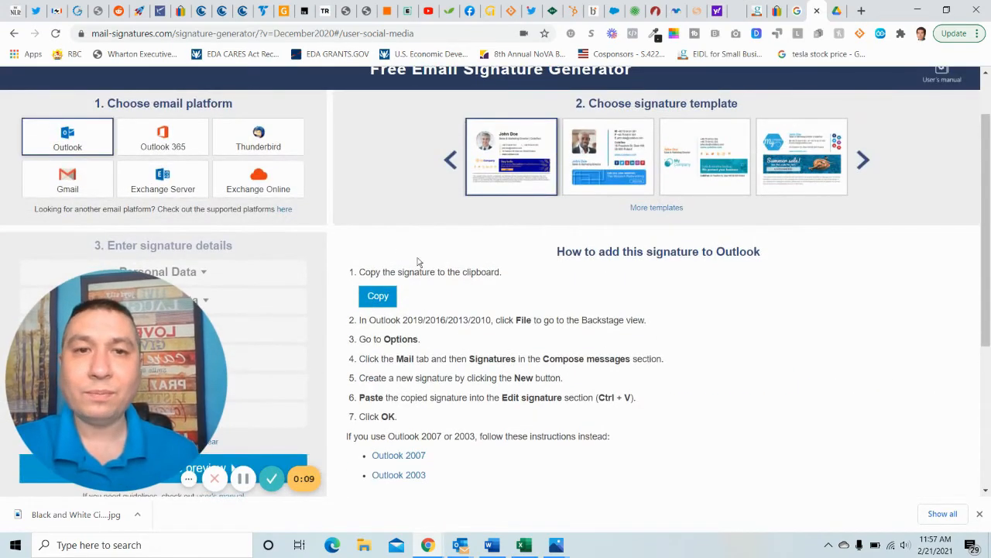
click(382, 305)
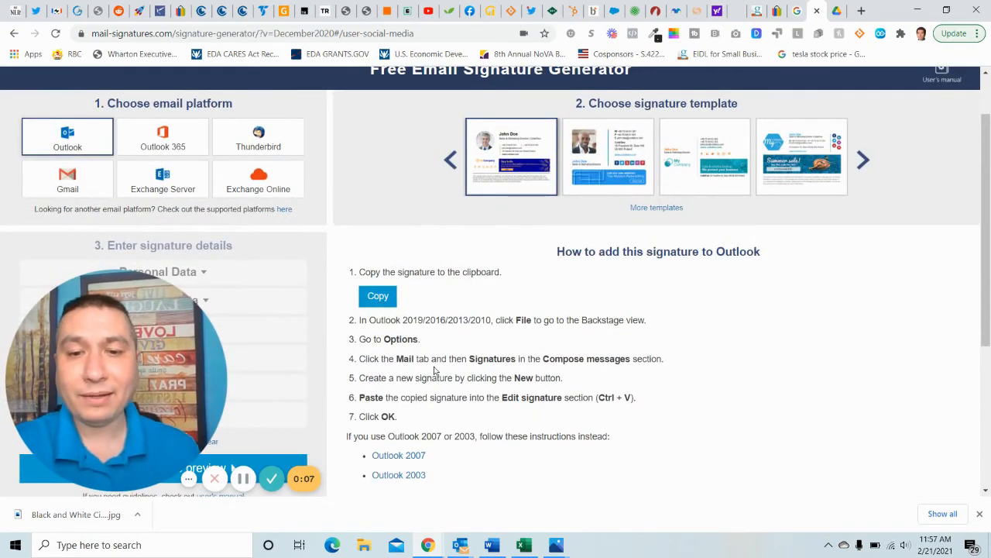
Switch to the Word document and examine the finished signature along with the company logo, profile photo and banner links
click(490, 545)
scroll(517, 431, down, 3)
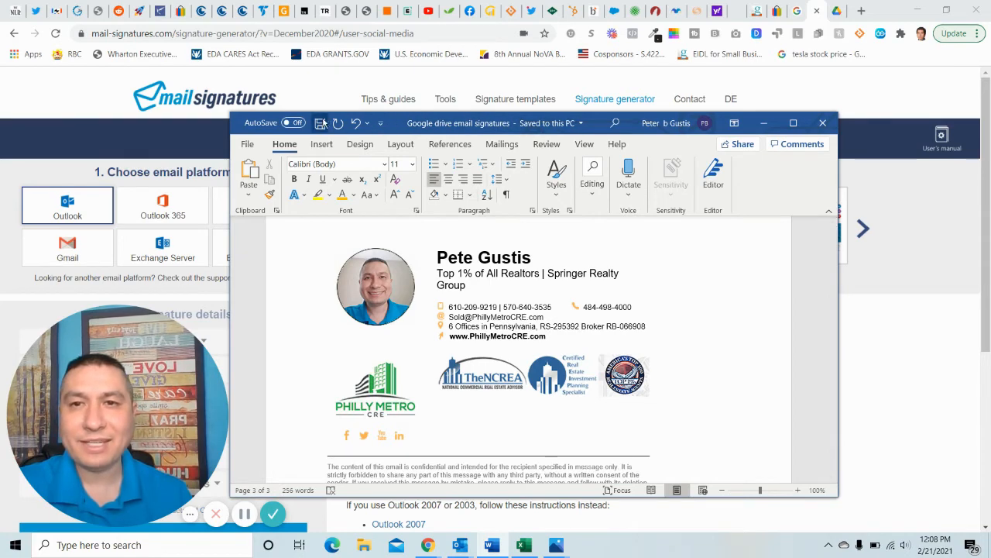
scroll(674, 353, up, 2)
scroll(679, 349, up, 5)
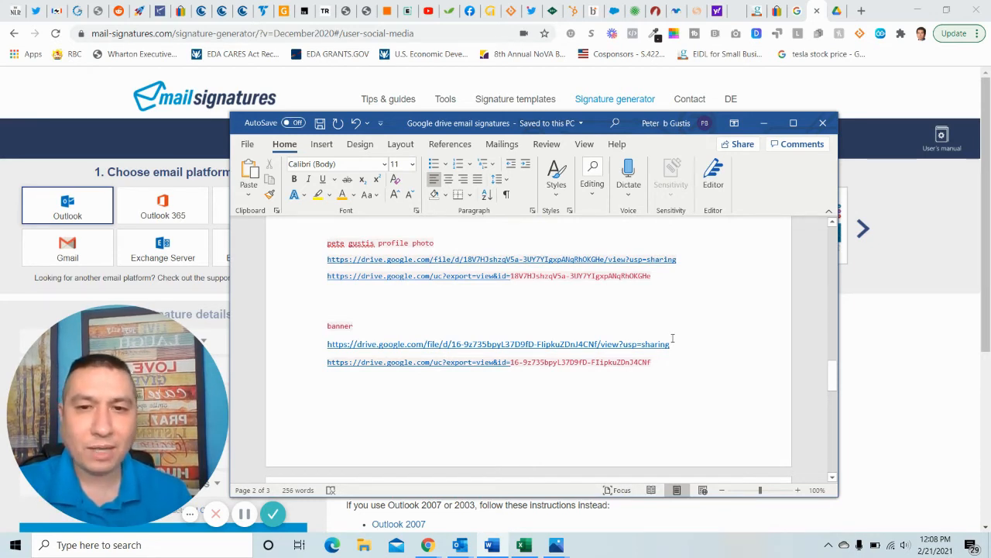
scroll(672, 335, up, 1)
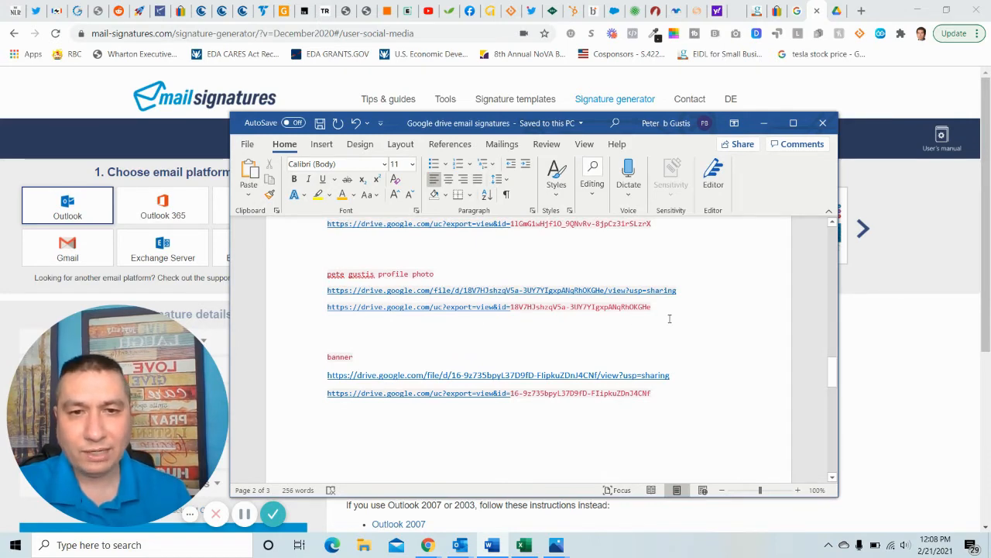
scroll(705, 315, up, 4)
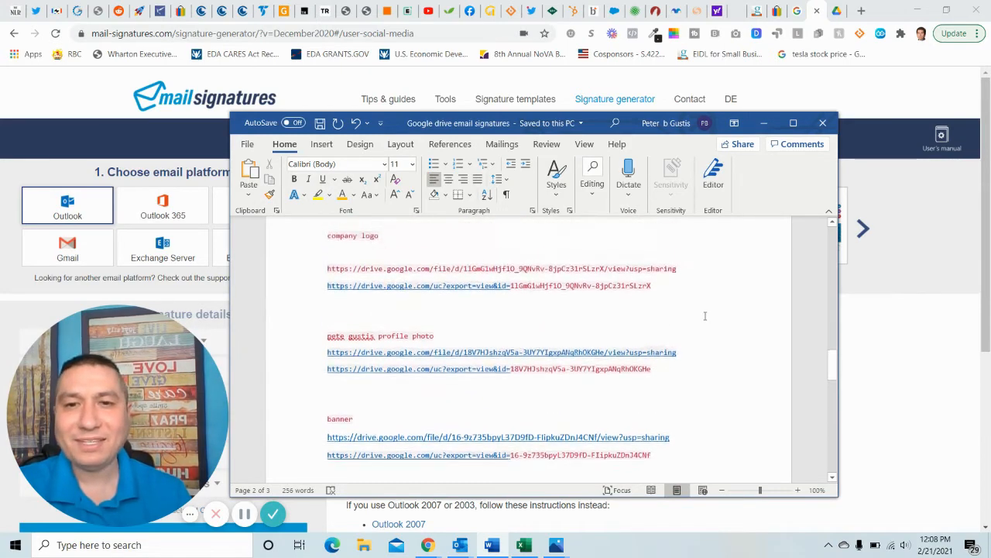
scroll(705, 315, down, 9)
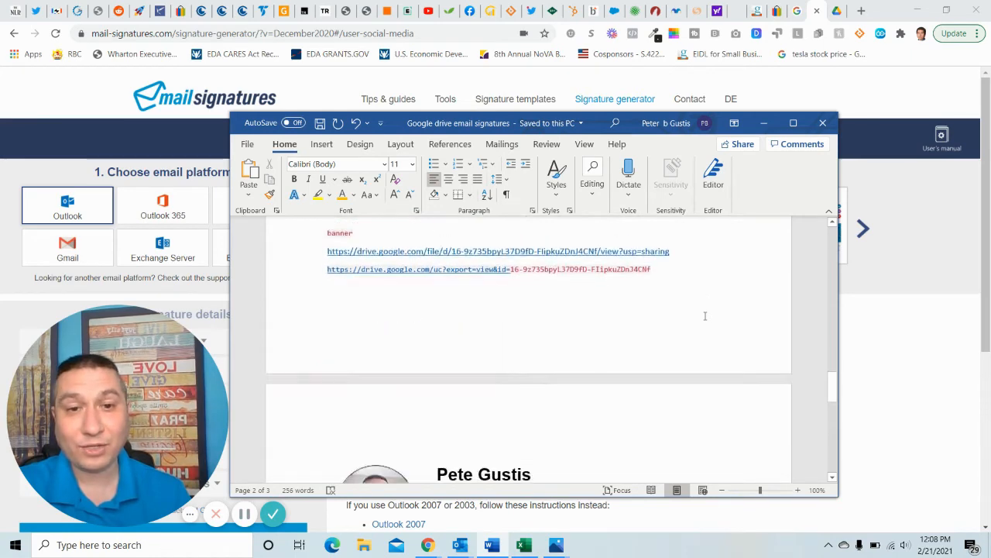
scroll(700, 314, down, 3)
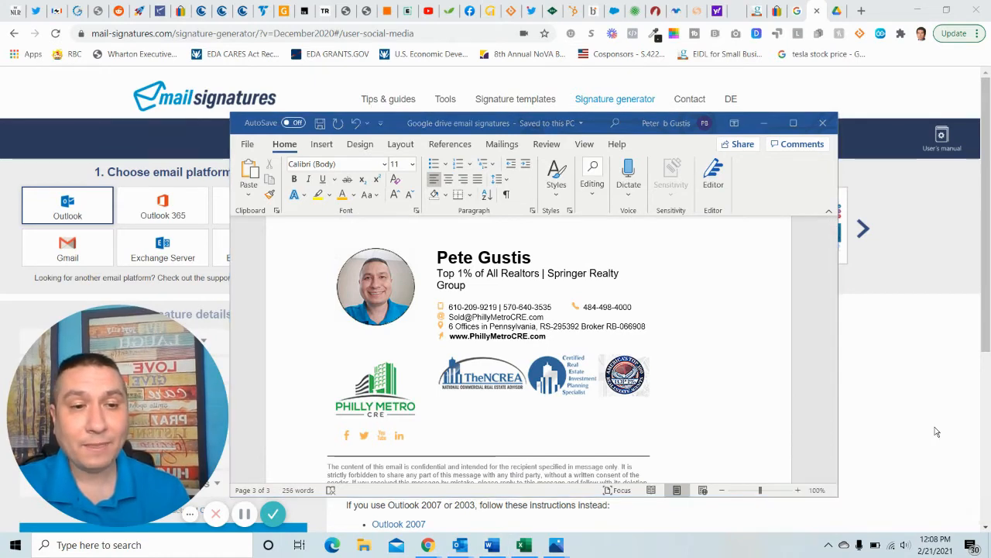
scroll(718, 373, down, 2)
scroll(719, 373, up, 2)
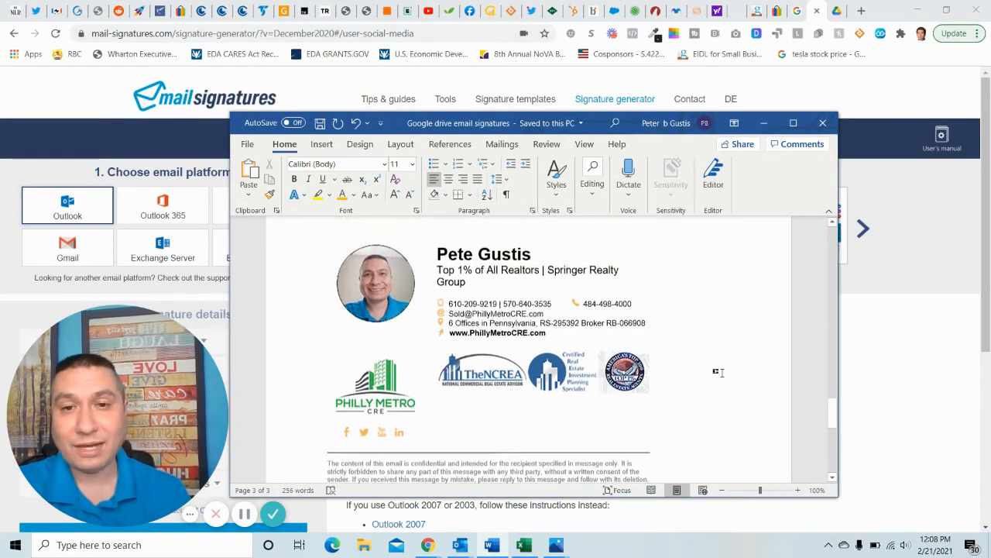
scroll(718, 372, down, 2)
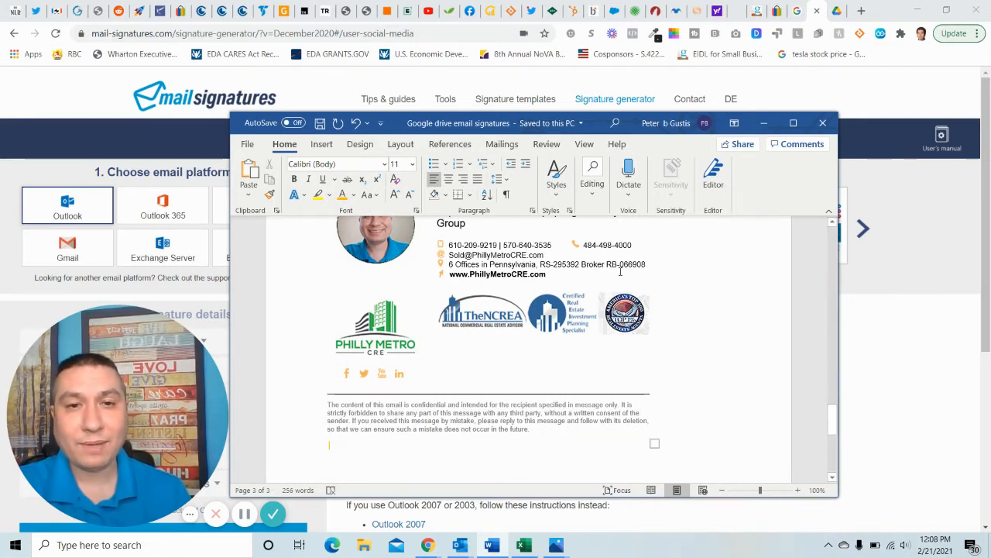
Minimize the Word document, switch to the Outlook inbox, and open the Signatures and Stationery settings from the mail options
click(764, 124)
mouse_move(460, 544)
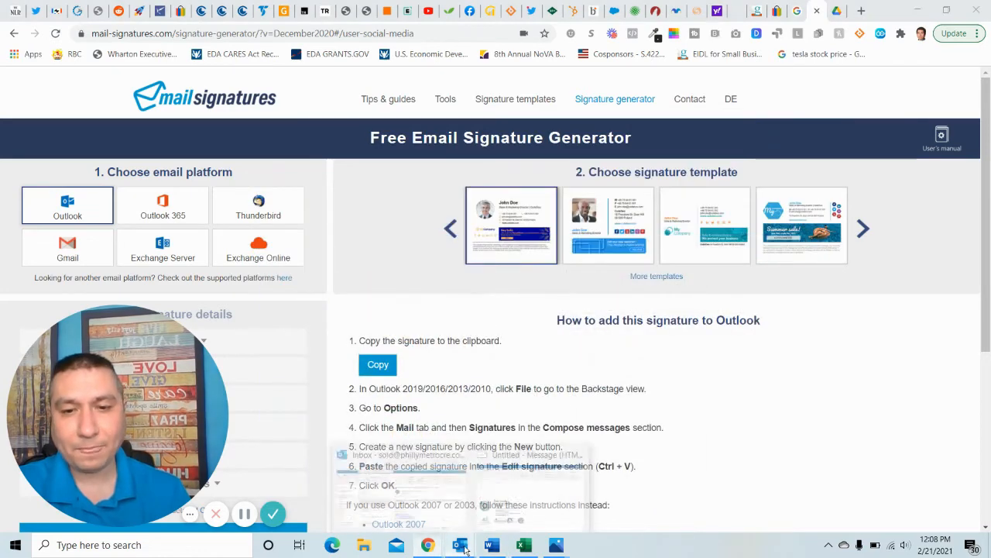
click(423, 500)
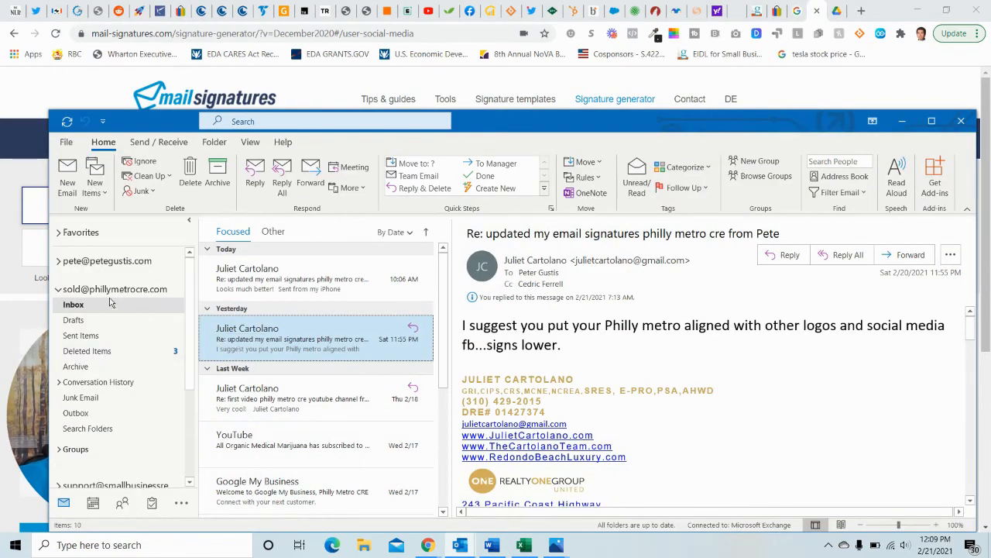
click(66, 141)
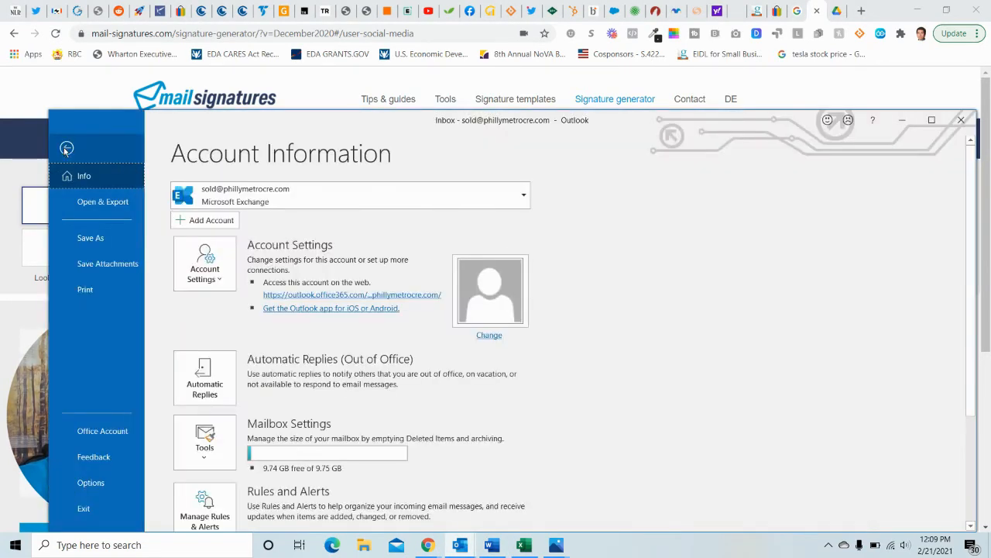
click(90, 482)
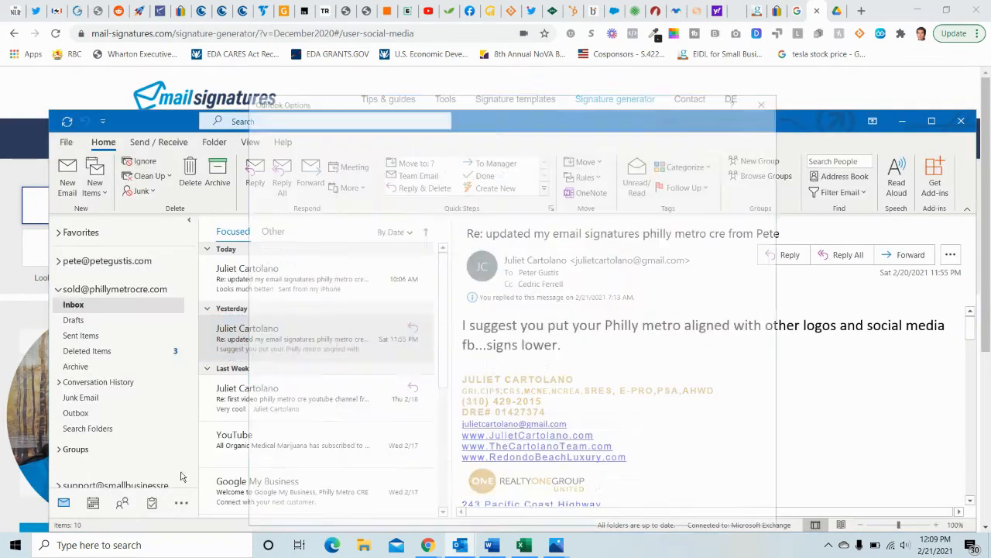
click(266, 141)
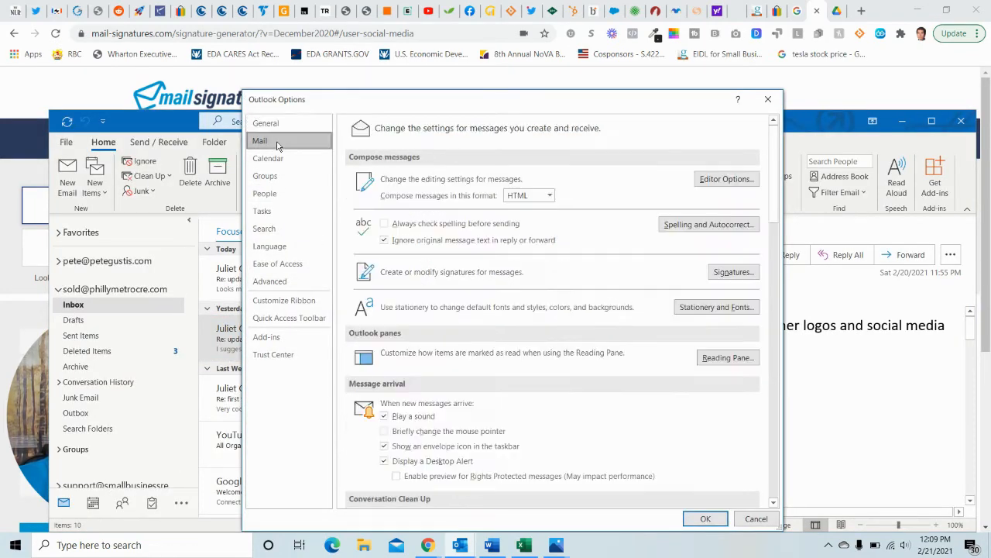
click(728, 273)
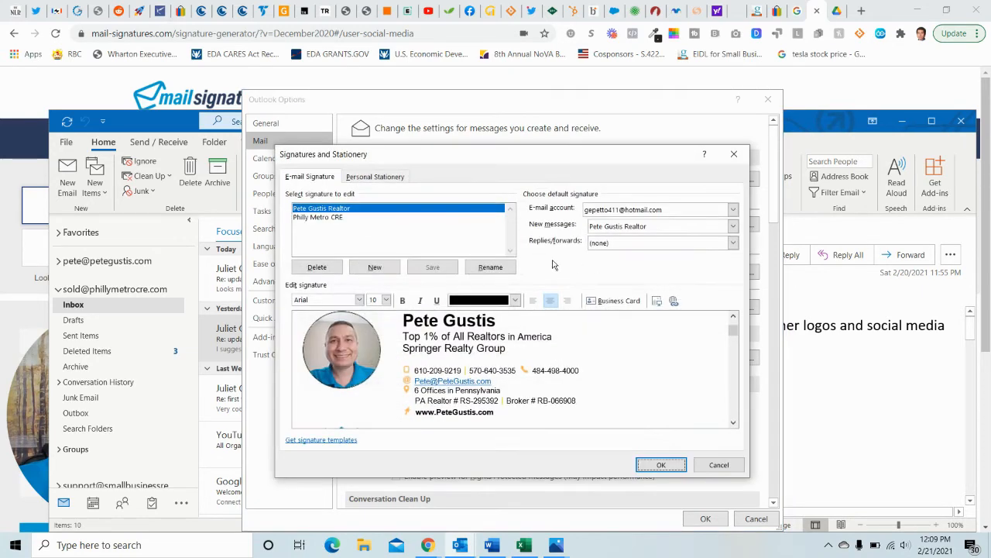
Select the Philly Metro CRE signature for editing and choose the Philly Metro CRE e-mail account under the default signature settings
click(335, 219)
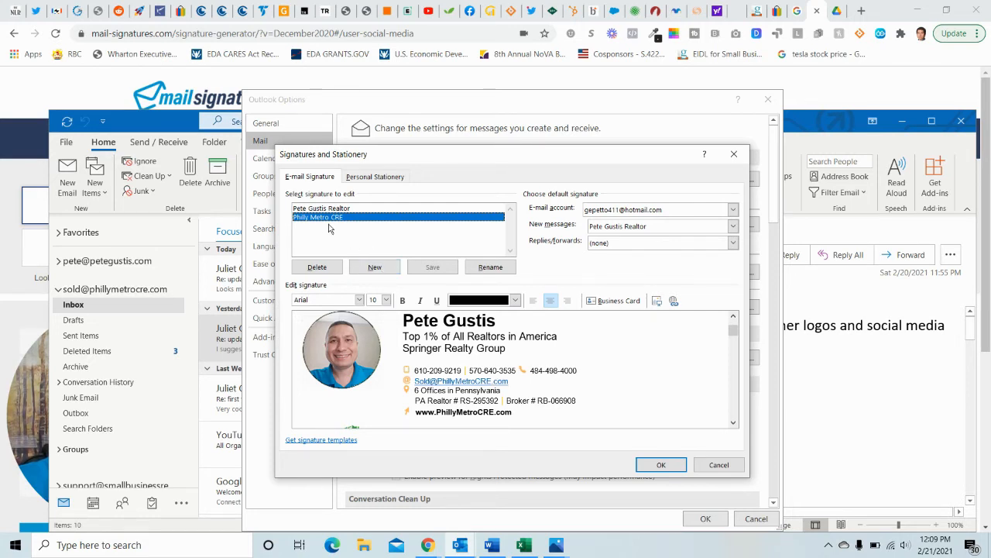
click(732, 210)
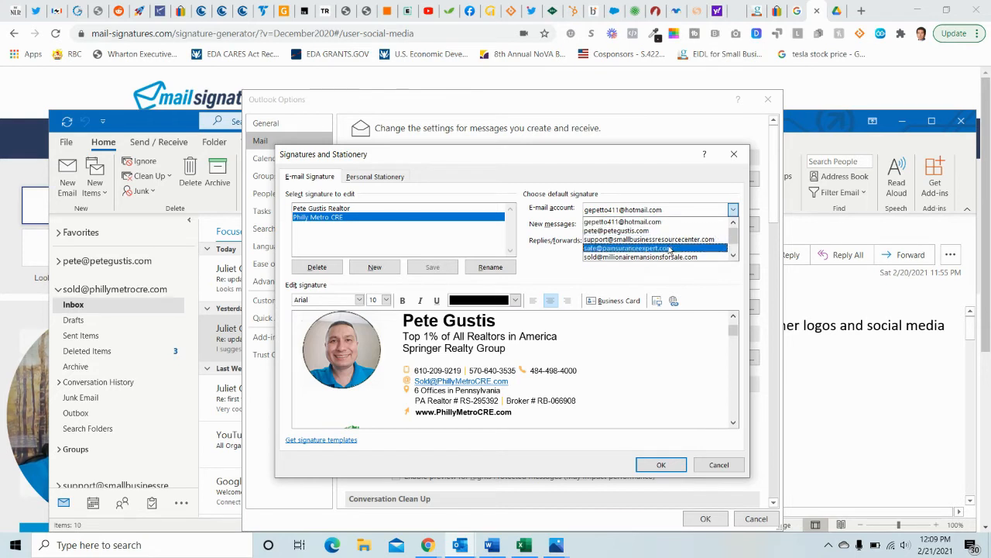
scroll(664, 248, down, 1)
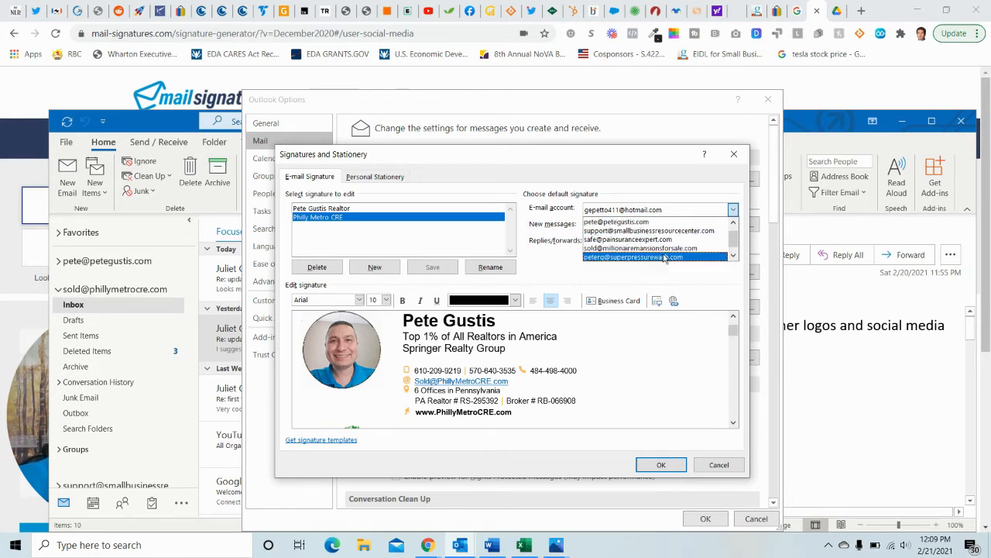
scroll(663, 254, down, 1)
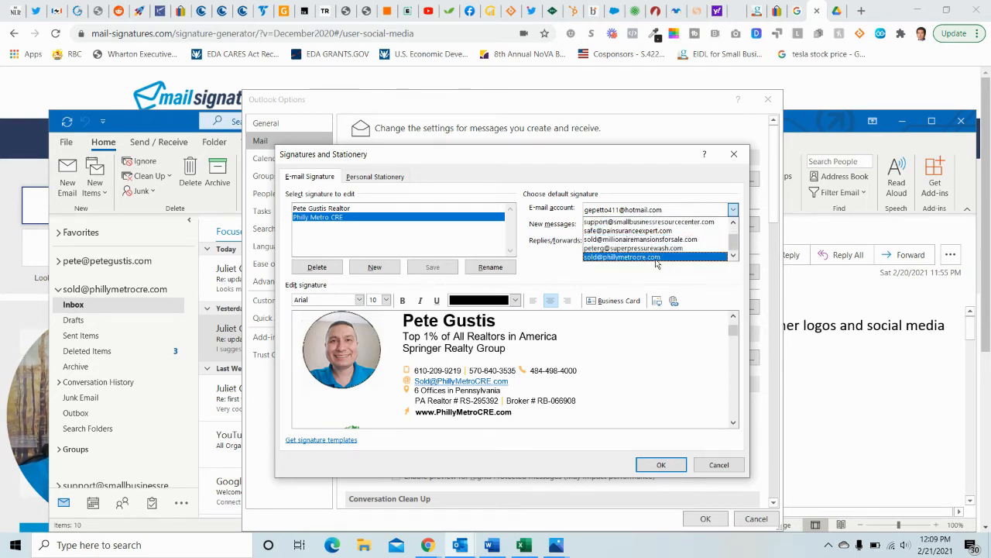
click(656, 258)
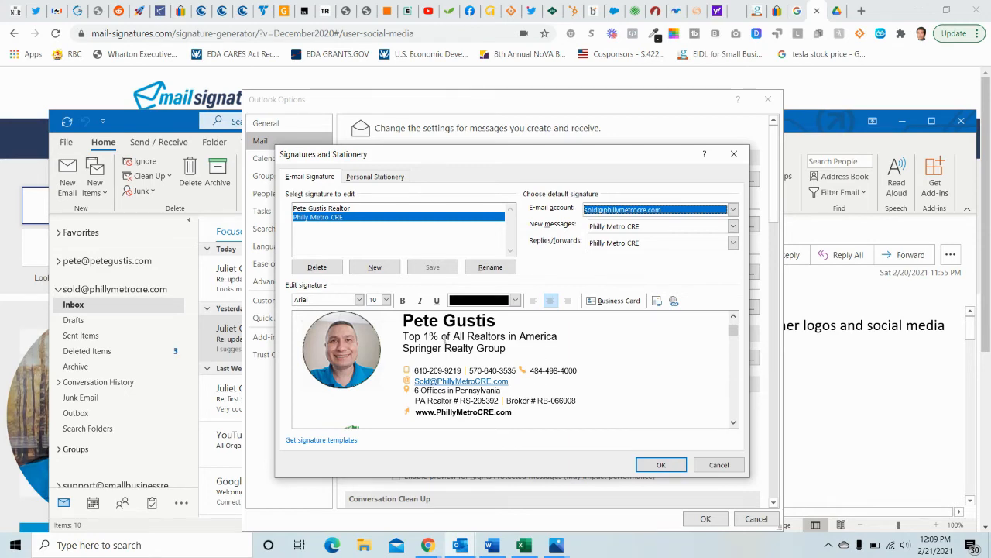
Switch to the Word document, examine the Philly Metro CRE signature layout with its logos and social links, and minimize the document
click(490, 545)
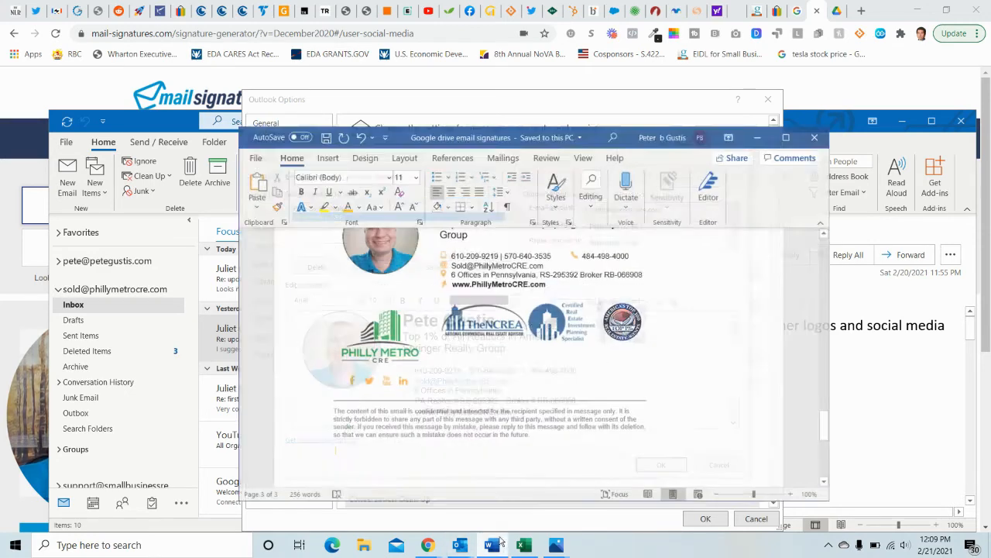
scroll(579, 377, up, 2)
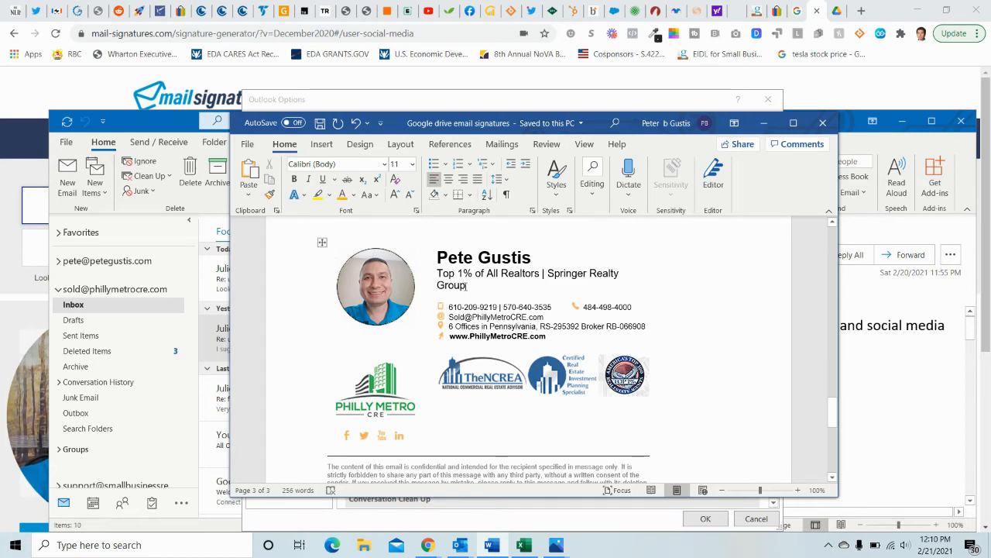
click(767, 126)
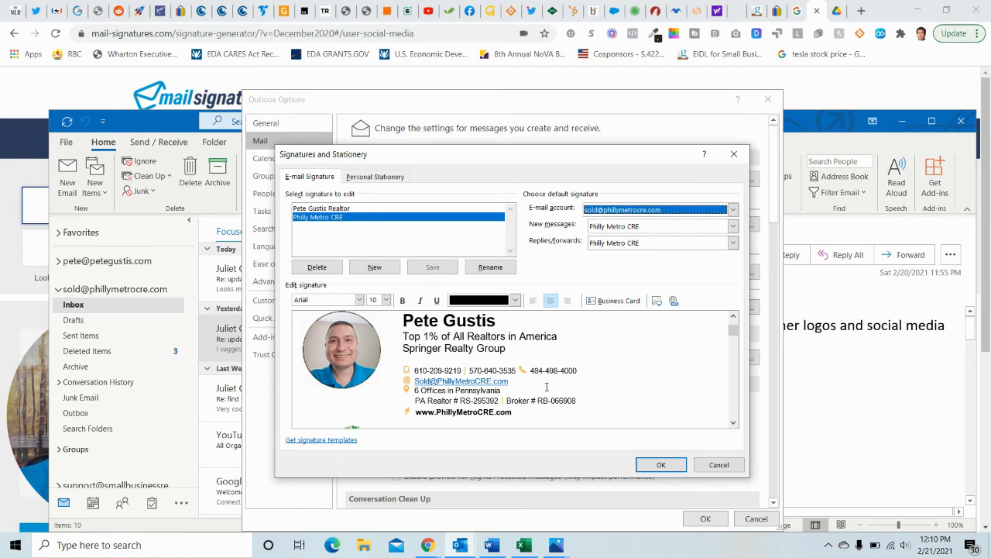
Accept the signature settings for the Philly Metro CRE account and close the Outlook Options
mouse_move(730, 330)
mouse_down()
mouse_move(732, 362)
mouse_move(733, 328)
mouse_up()
click(651, 466)
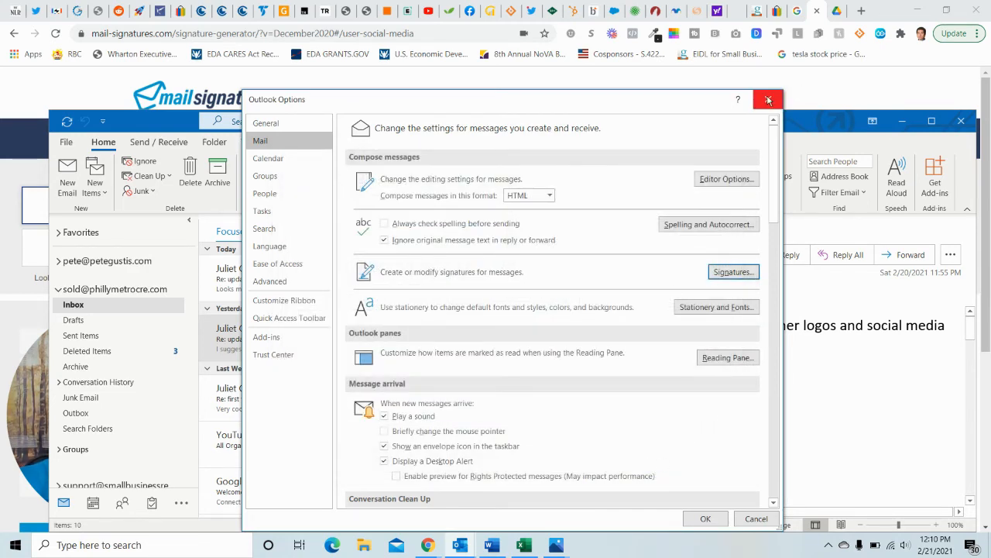
click(768, 99)
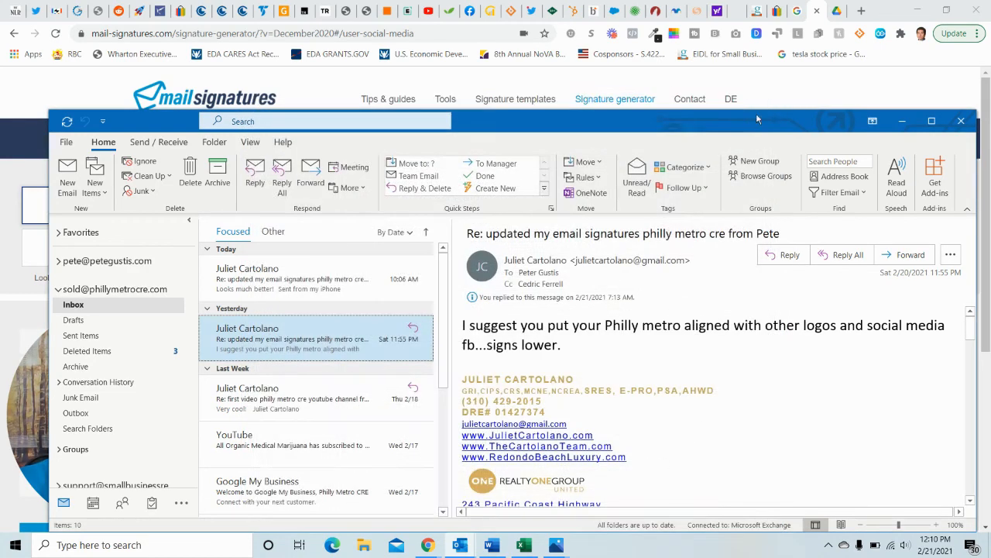
Open a new email to check the inserted signature down to its end, close the message, and minimize Outlook
click(65, 176)
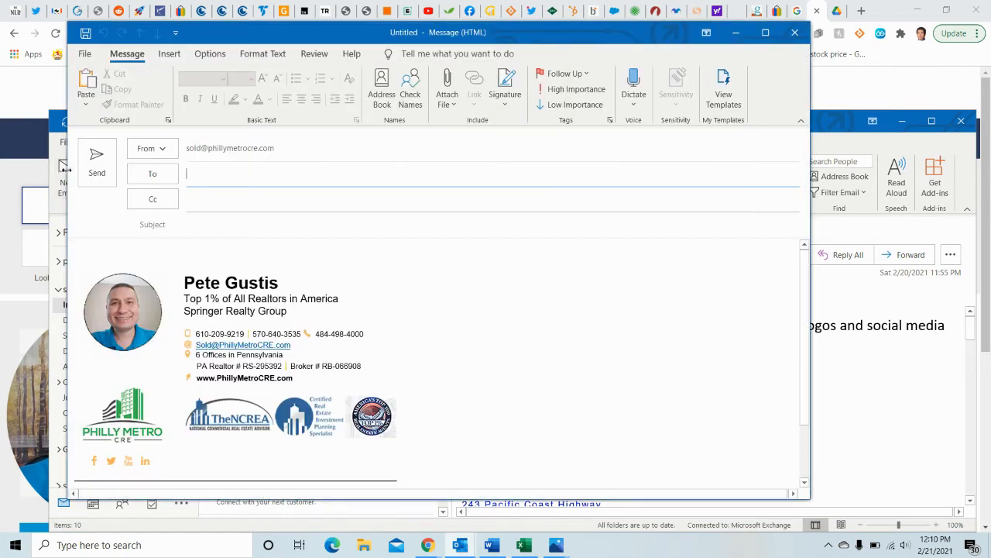
scroll(487, 314, down, 2)
scroll(484, 313, down, 2)
click(787, 42)
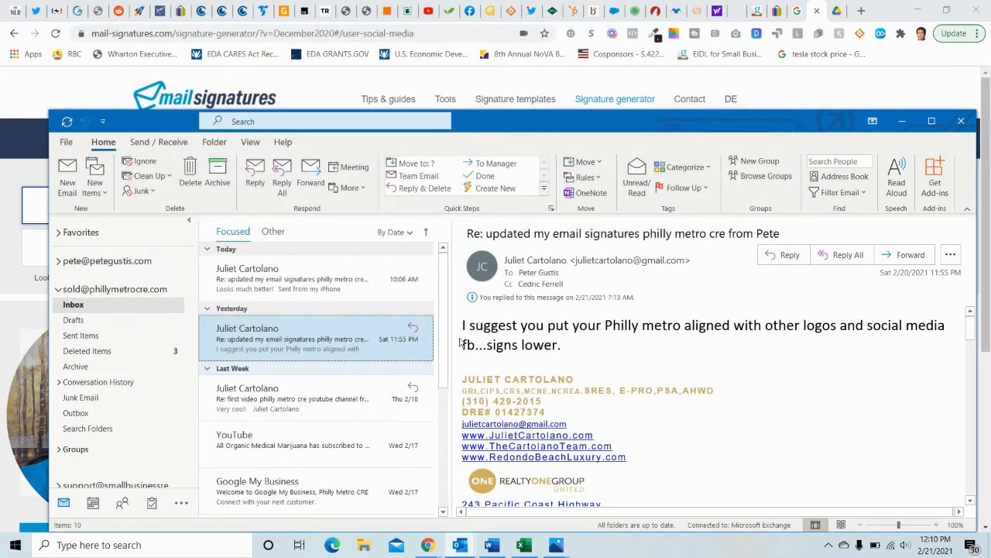
click(902, 121)
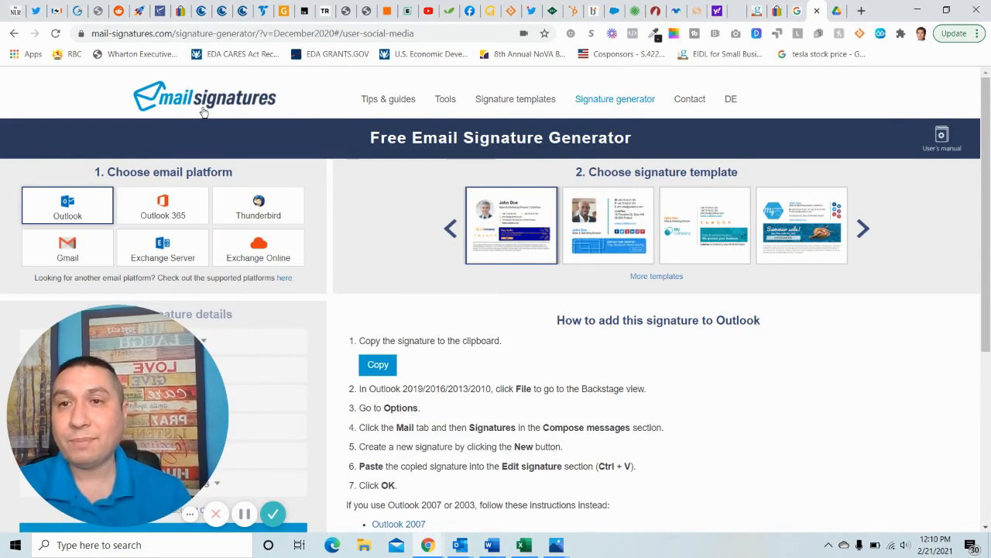